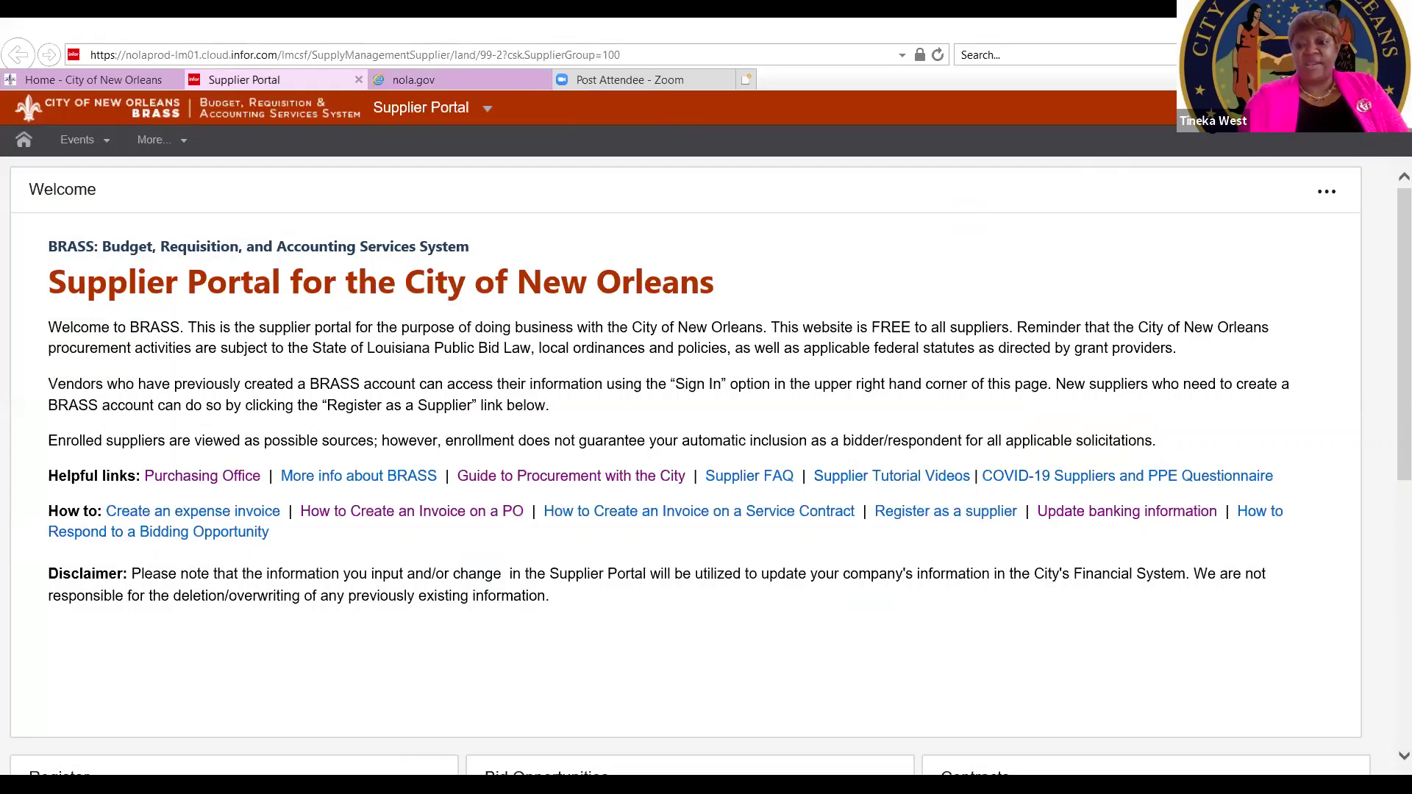
Sign in to the supplier portal and view the list of open purchase orders.
{"action": "left_click", "coordinate": [1225, 110]}
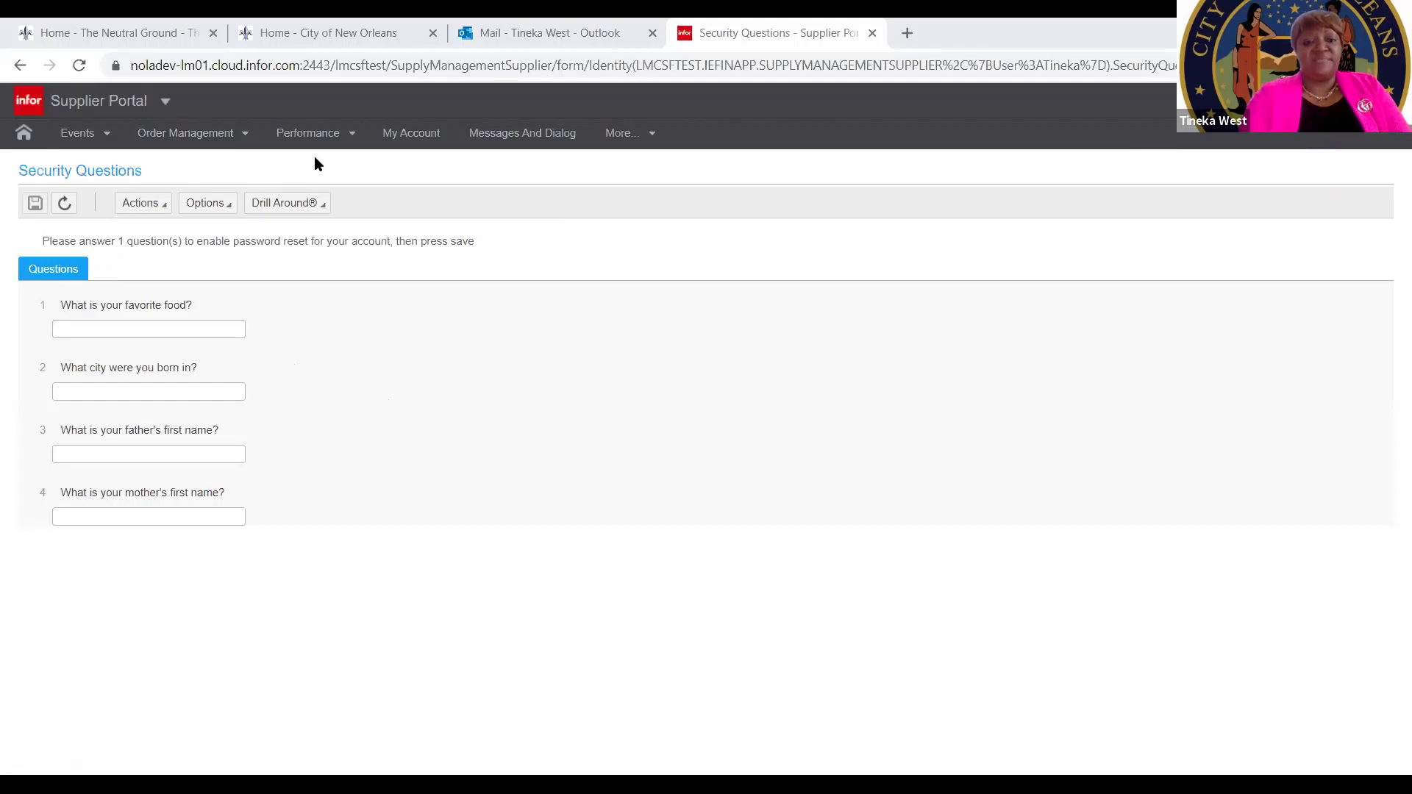
{"action": "left_click", "coordinate": [229, 142]}
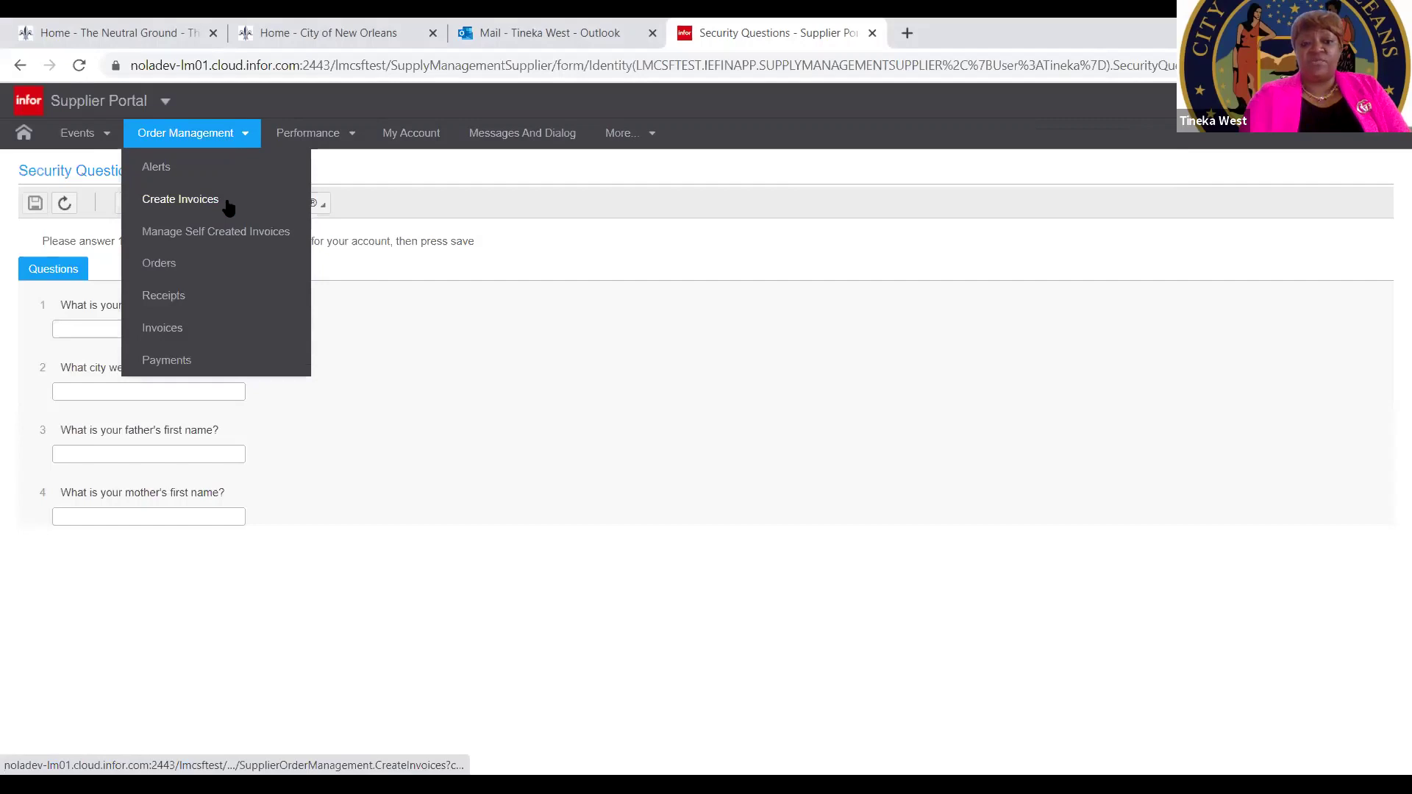
{"action": "left_click", "coordinate": [160, 265]}
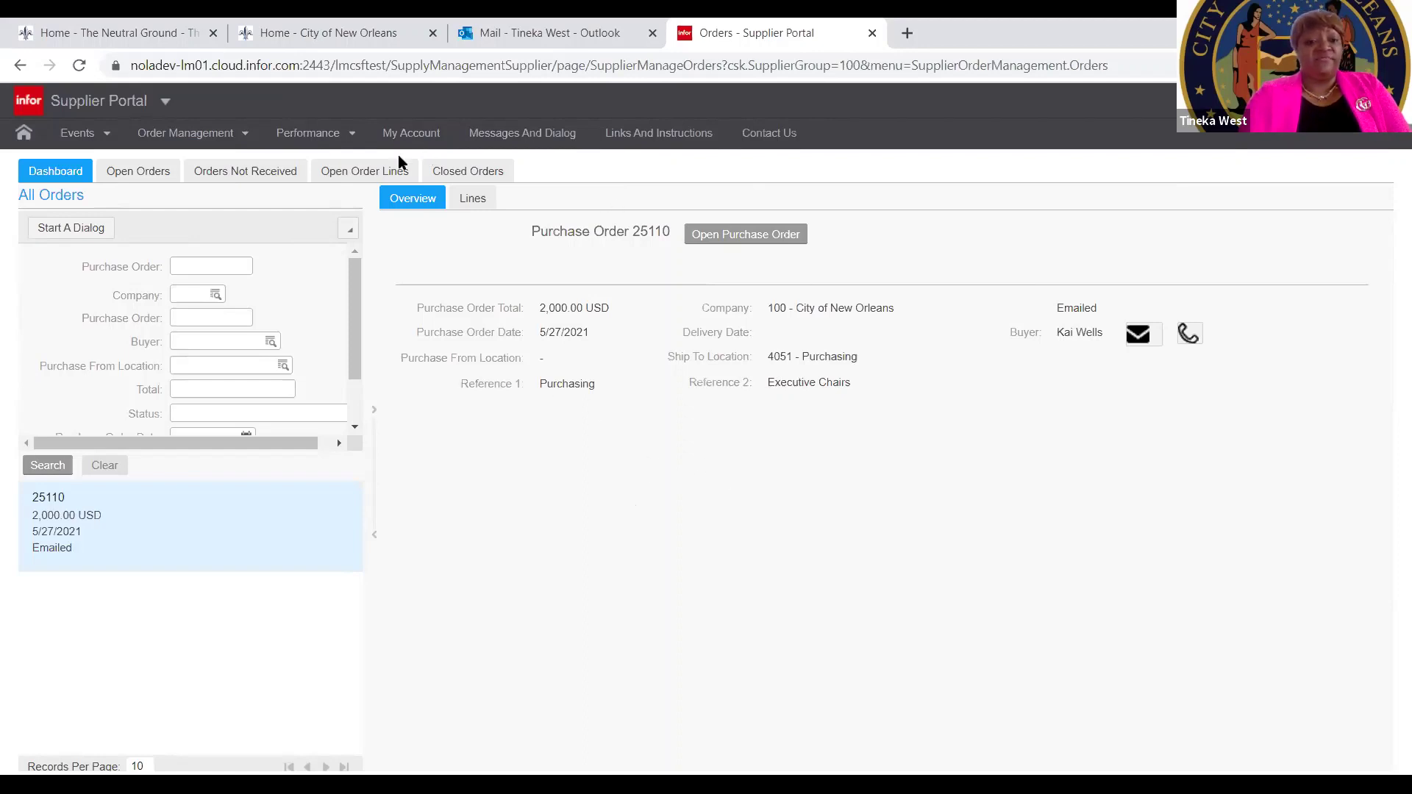
{"action": "left_click", "coordinate": [147, 177]}
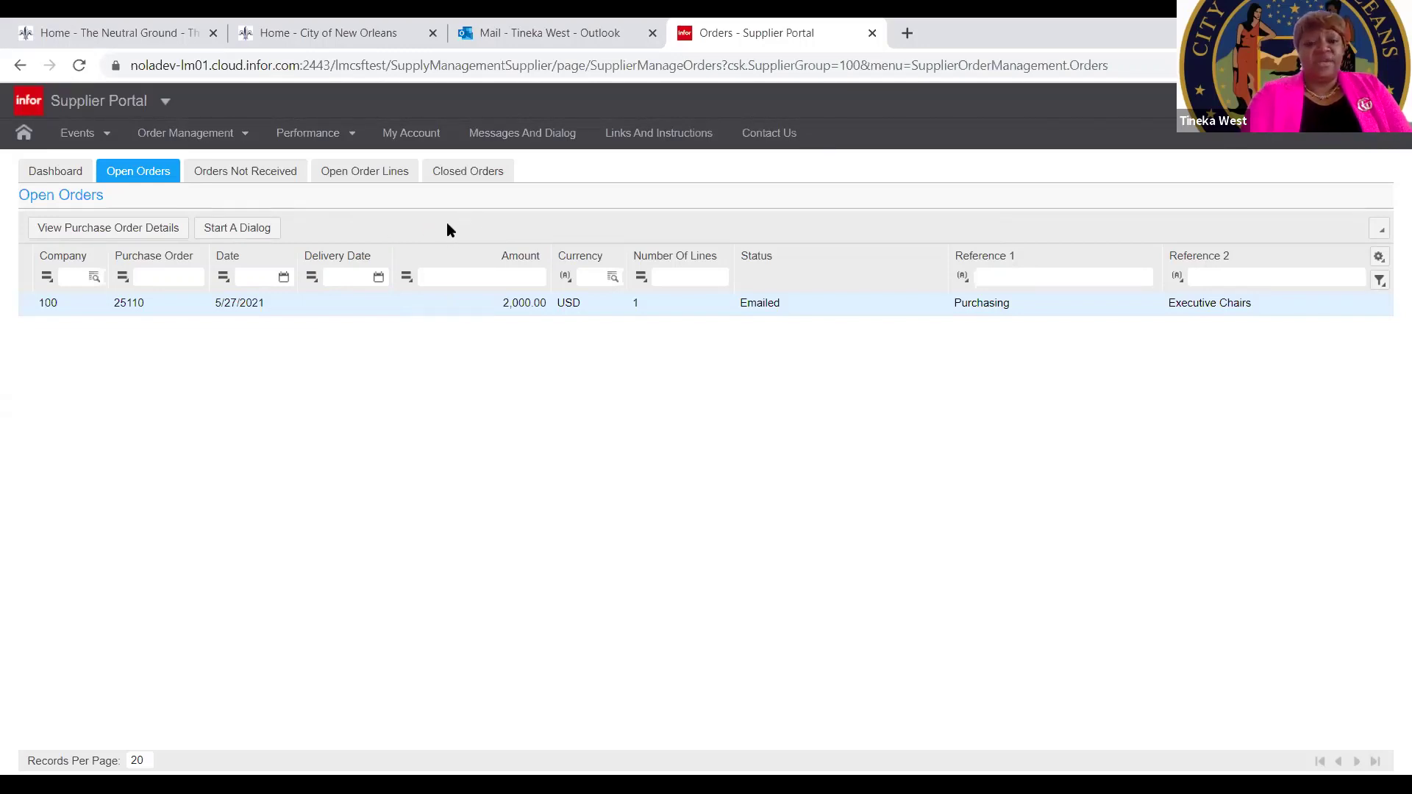
Start creating a supplier invoice of the PO Match type.
{"action": "left_click", "coordinate": [248, 137]}
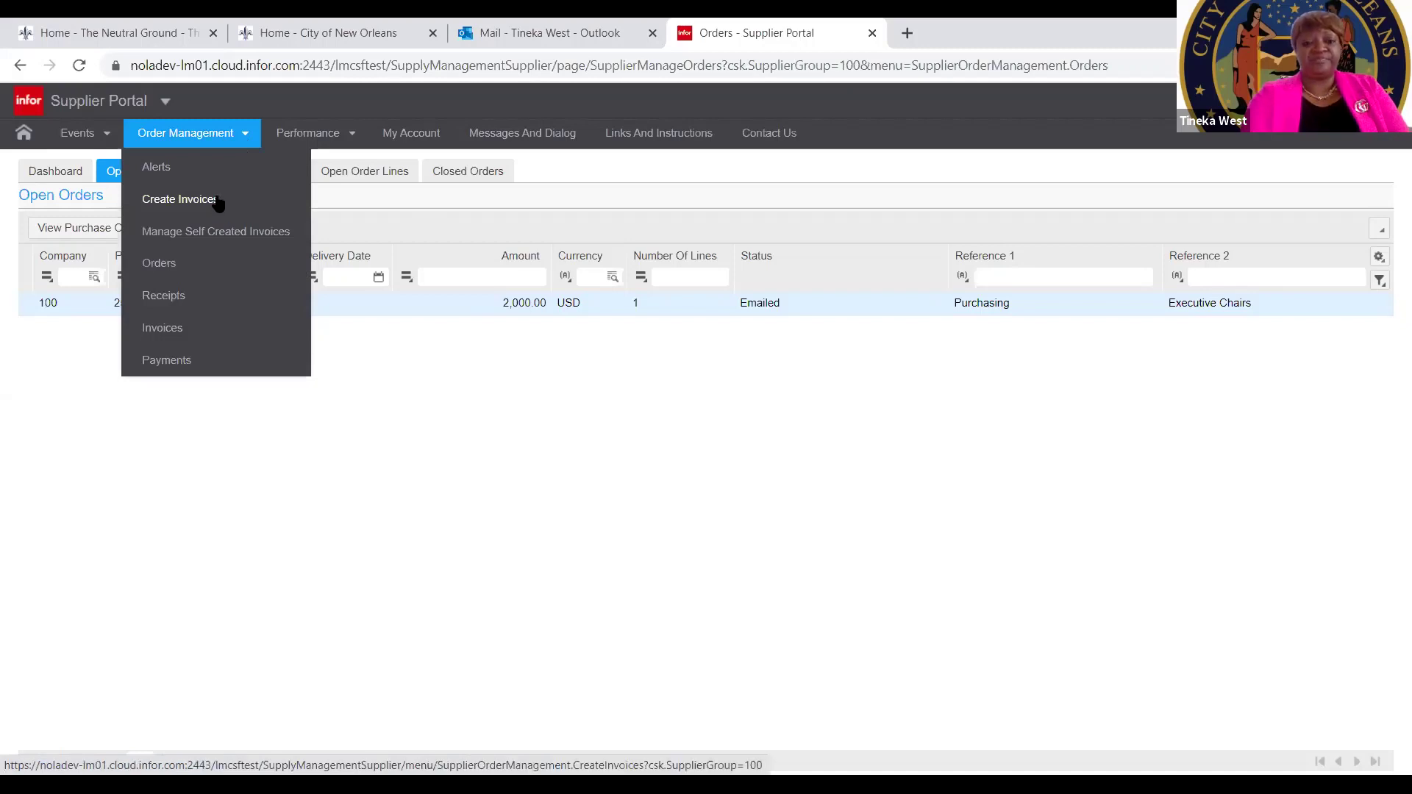
{"action": "left_click", "coordinate": [179, 198]}
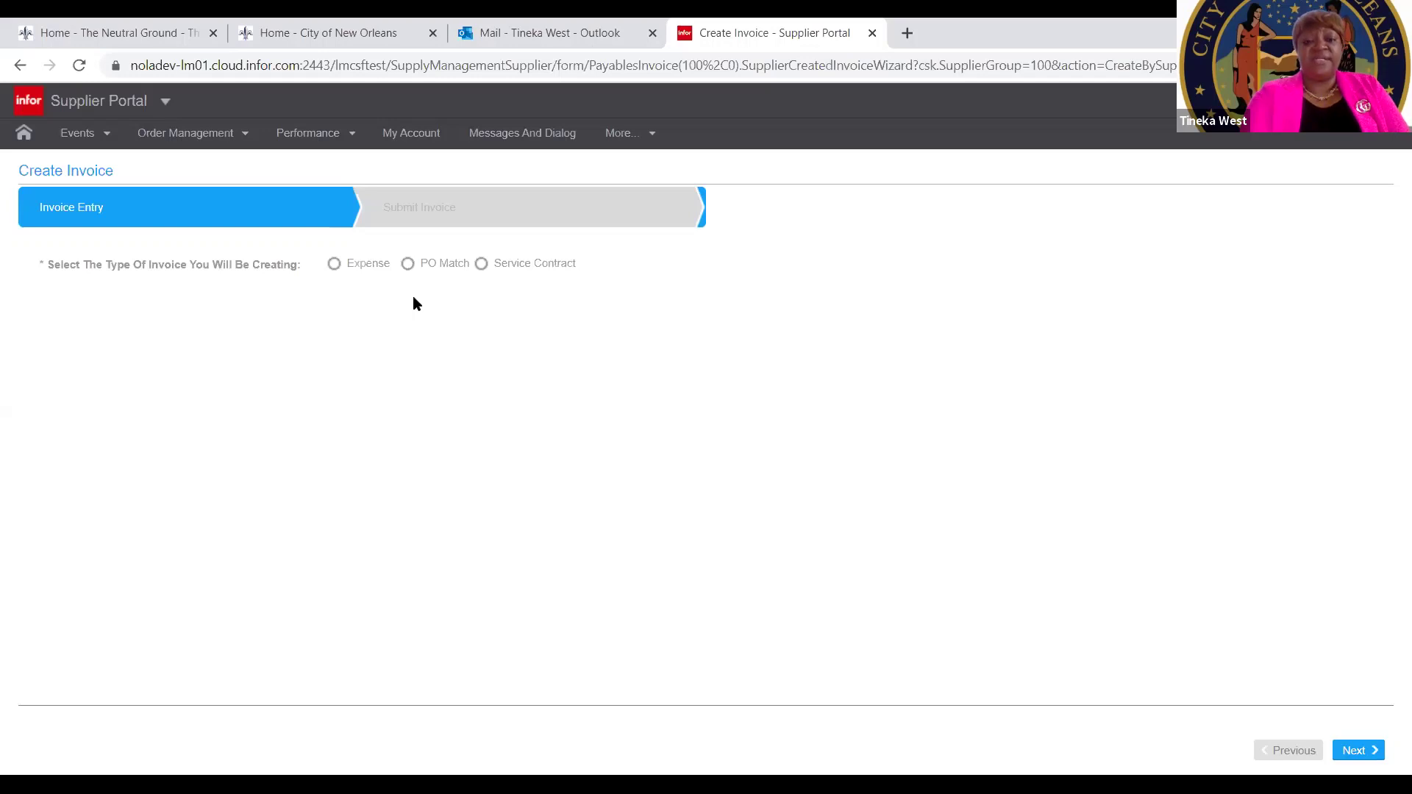
{"action": "left_click", "coordinate": [408, 263]}
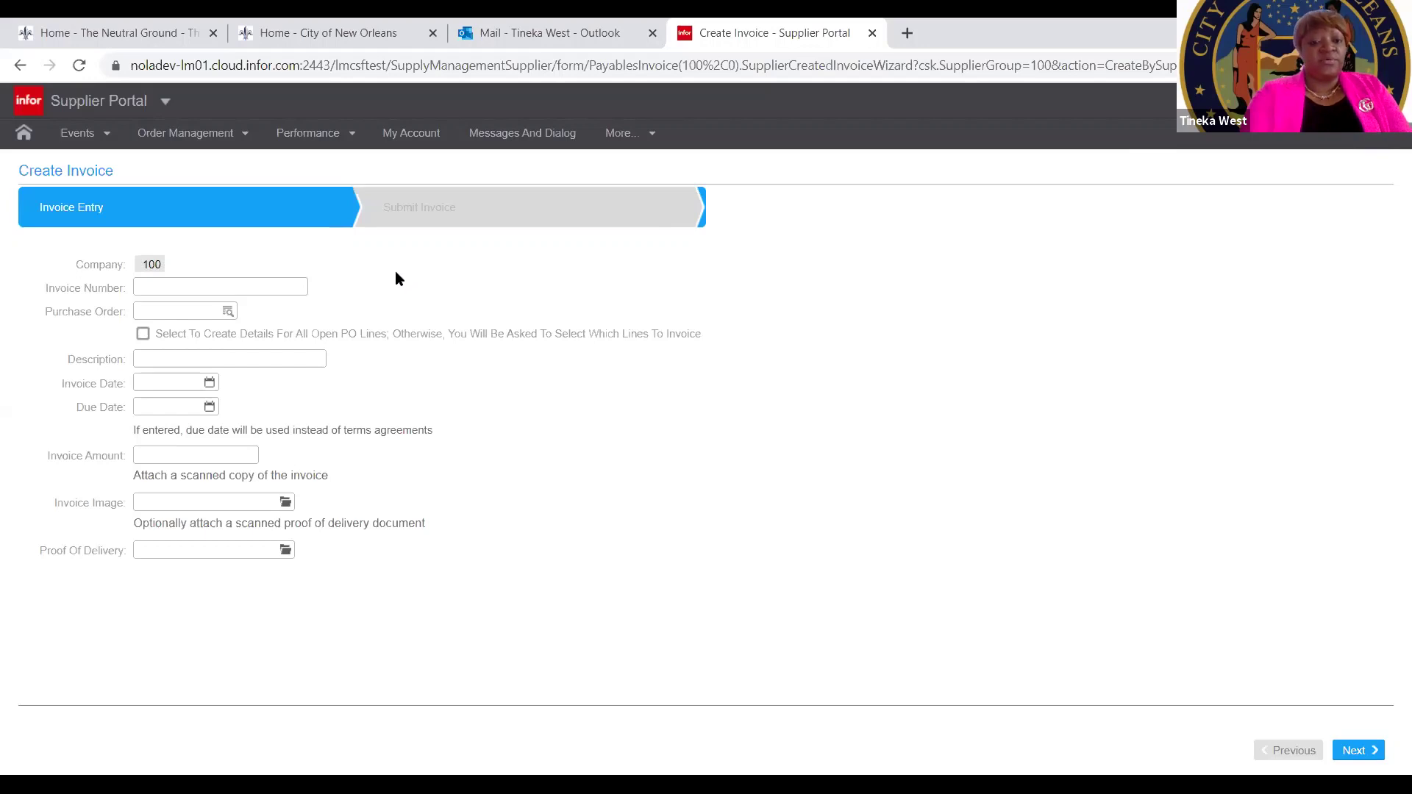
Enter invoice number 1 and select the Executive Chairs purchase order for the invoice.
{"action": "left_click", "coordinate": [295, 285]}
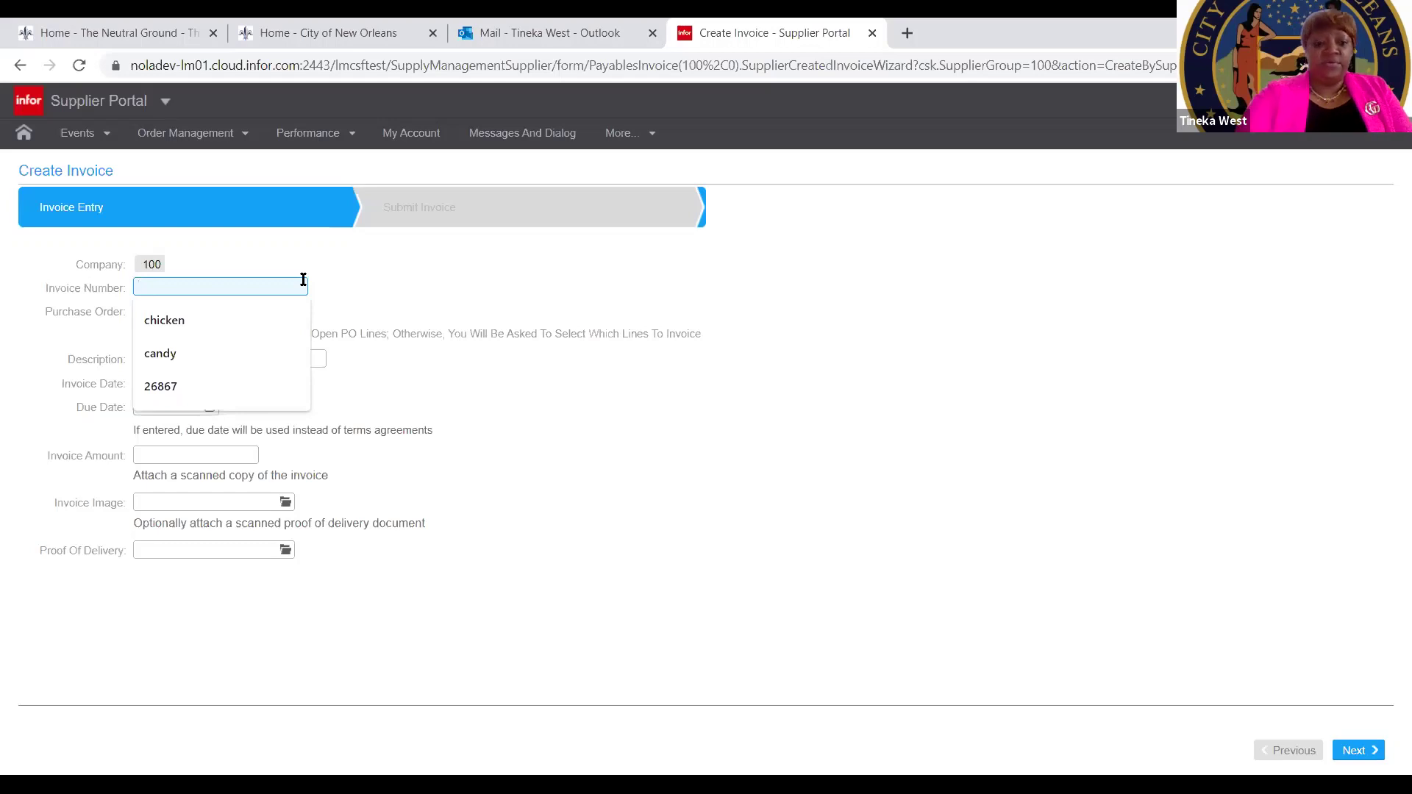
{"action": "type", "text": "1"}
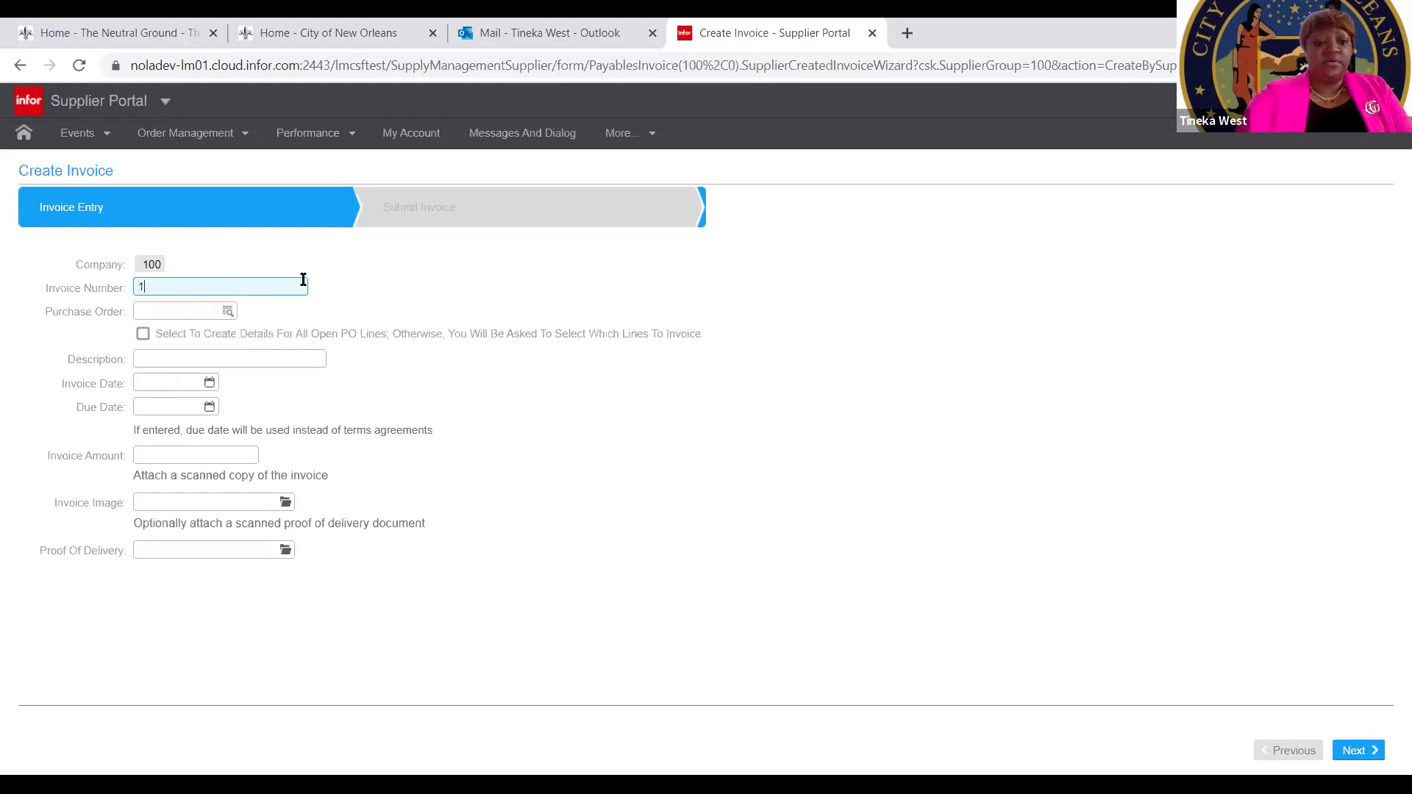
{"action": "left_click", "coordinate": [228, 312]}
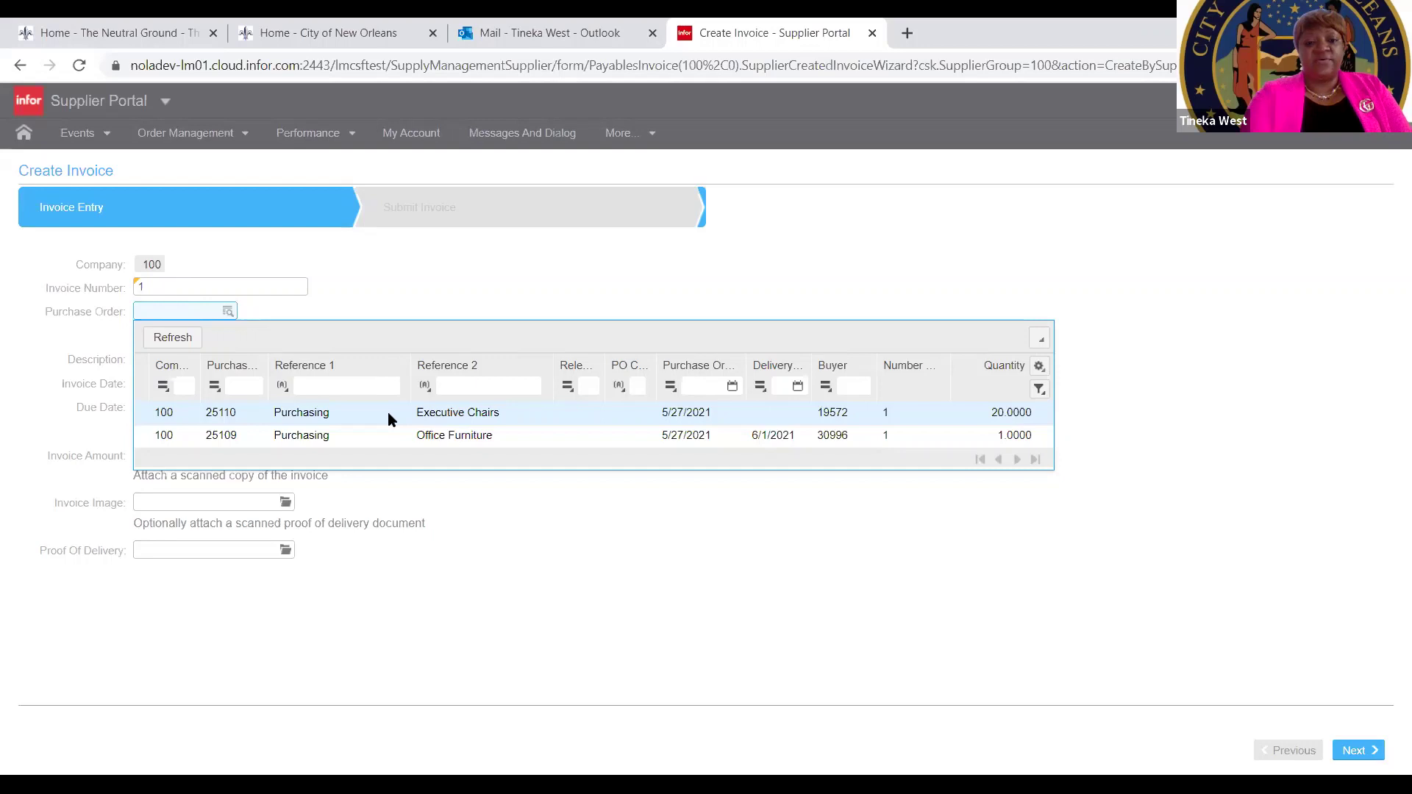
{"action": "left_click", "coordinate": [387, 414]}
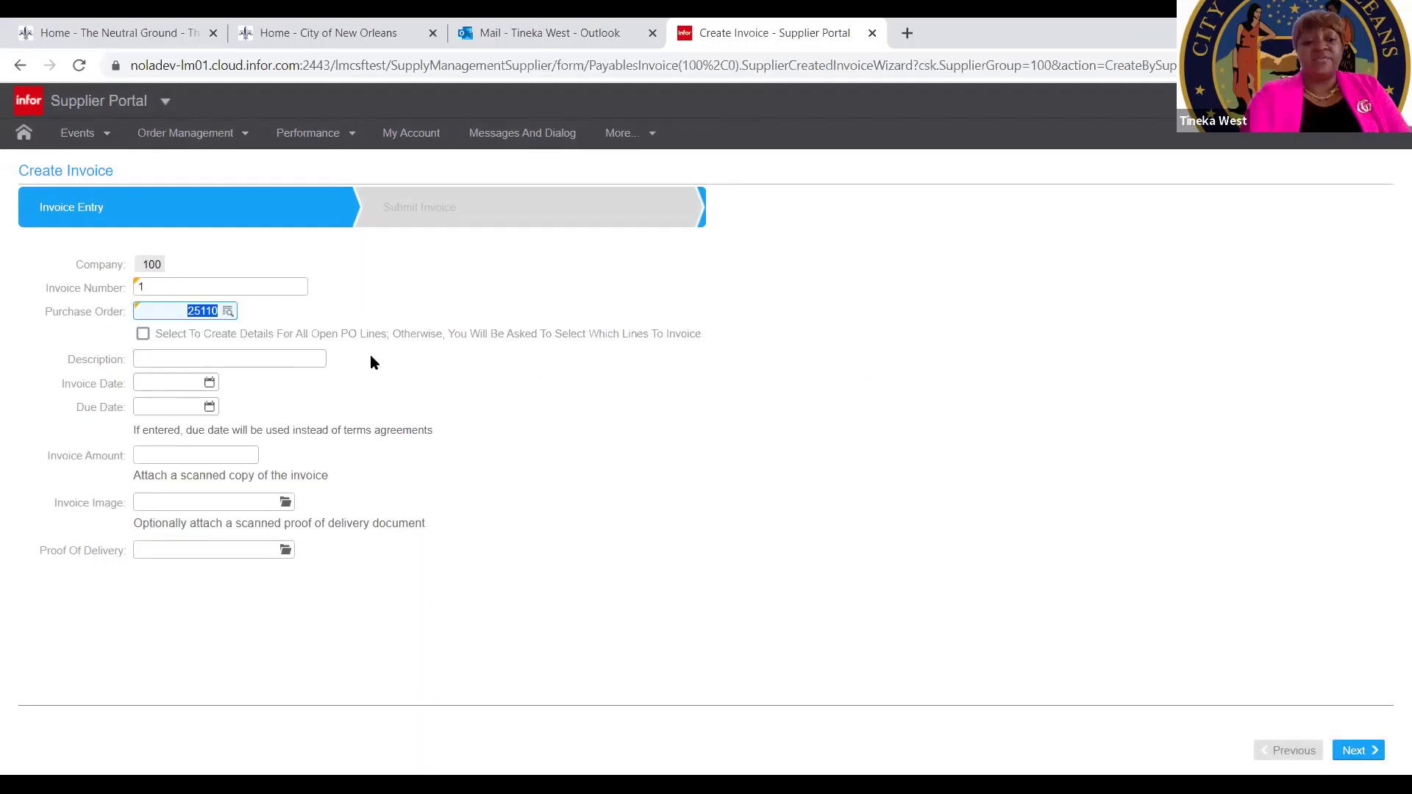
Enter "Executive Chairs" as the invoice description and set the invoice date to 5/27/2021.
{"action": "left_click", "coordinate": [312, 359]}
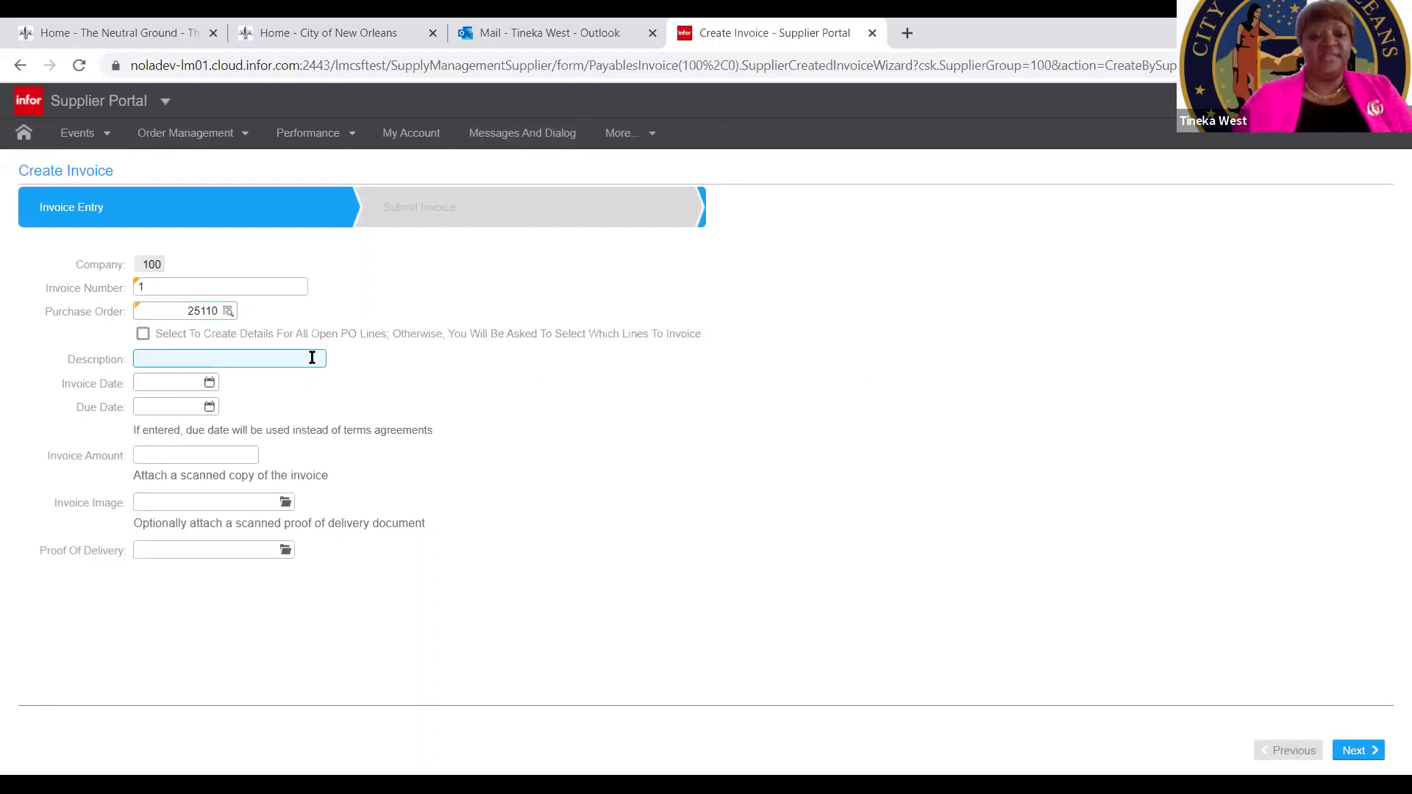
{"action": "type", "text": "E"}
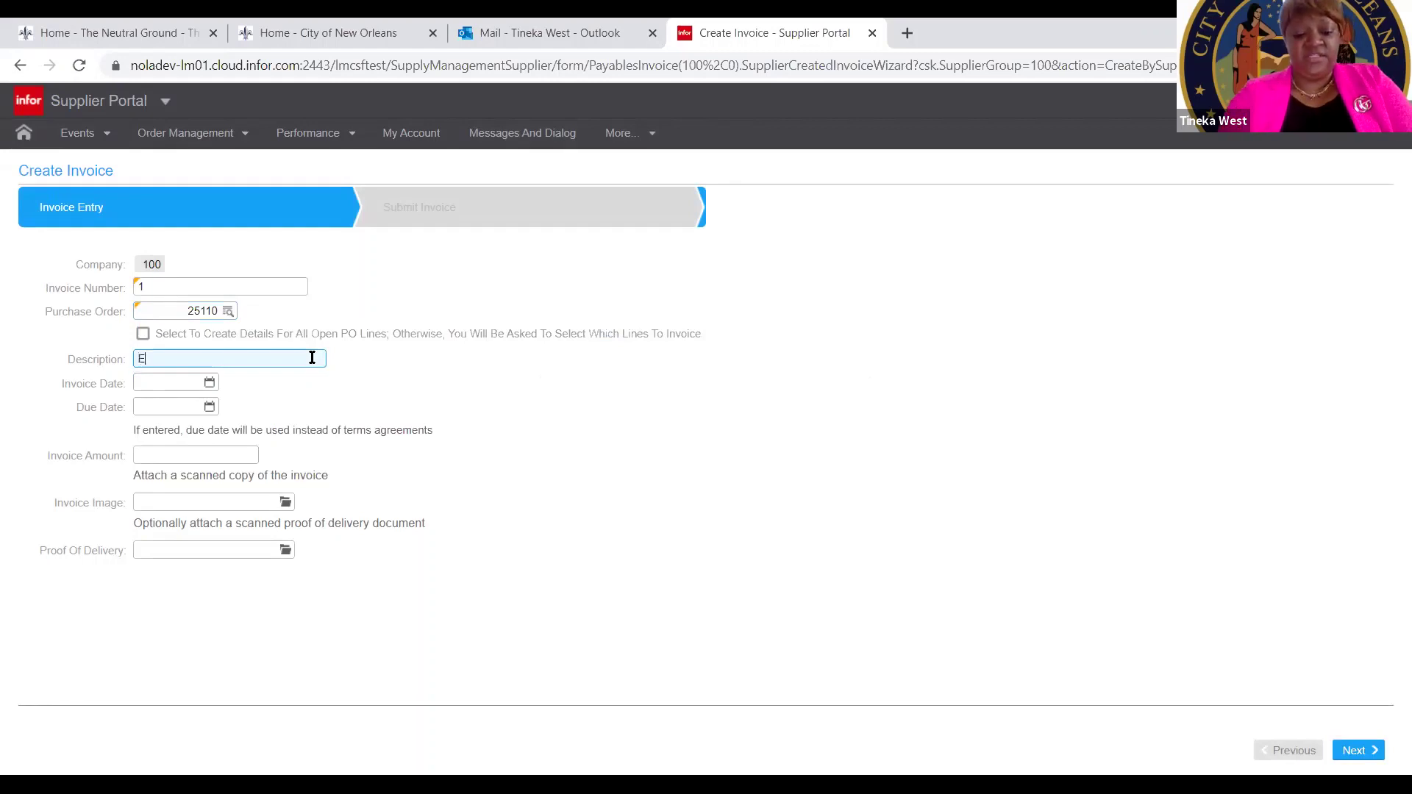
{"action": "type", "text": "xecutive "}
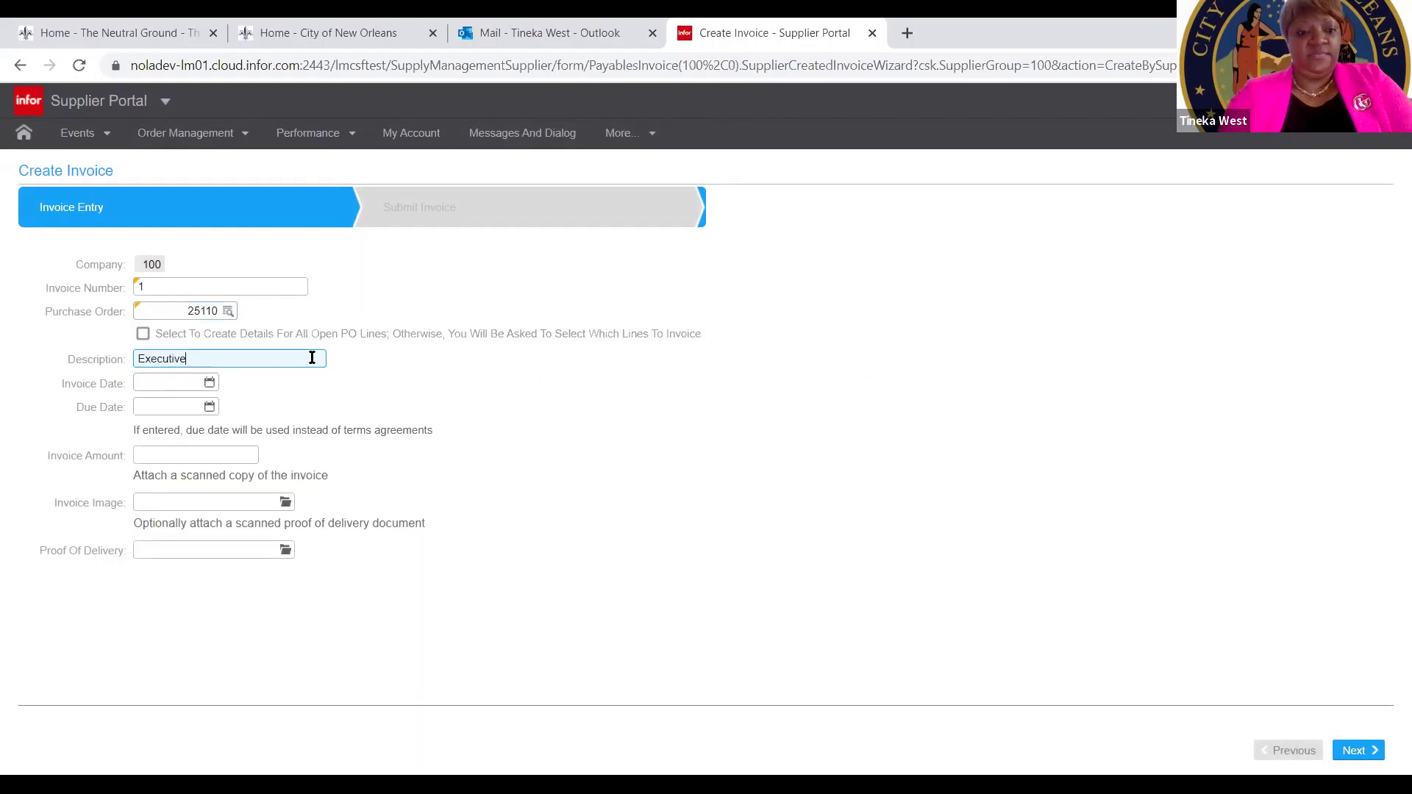
{"action": "type", "text": "Chairs"}
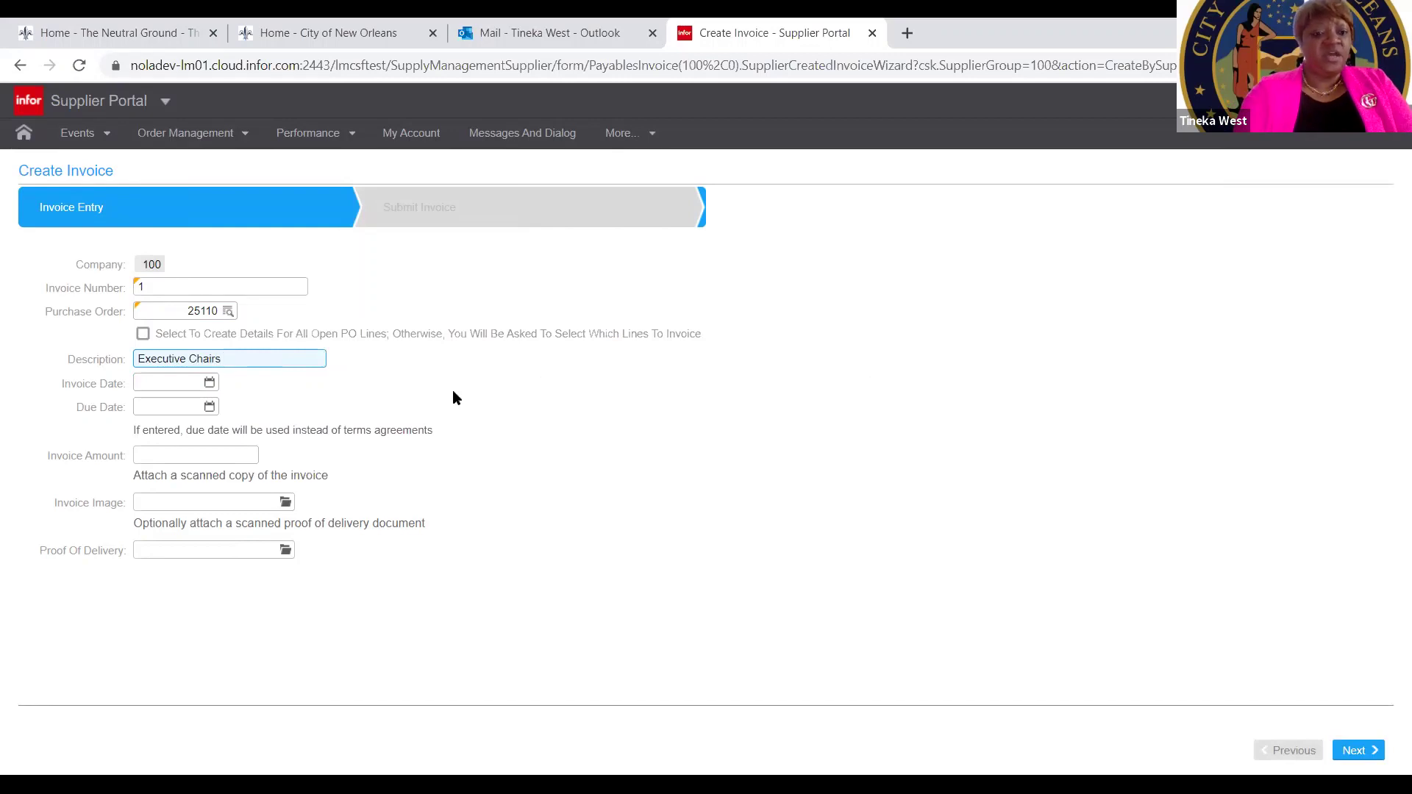
{"action": "left_click", "coordinate": [194, 382]}
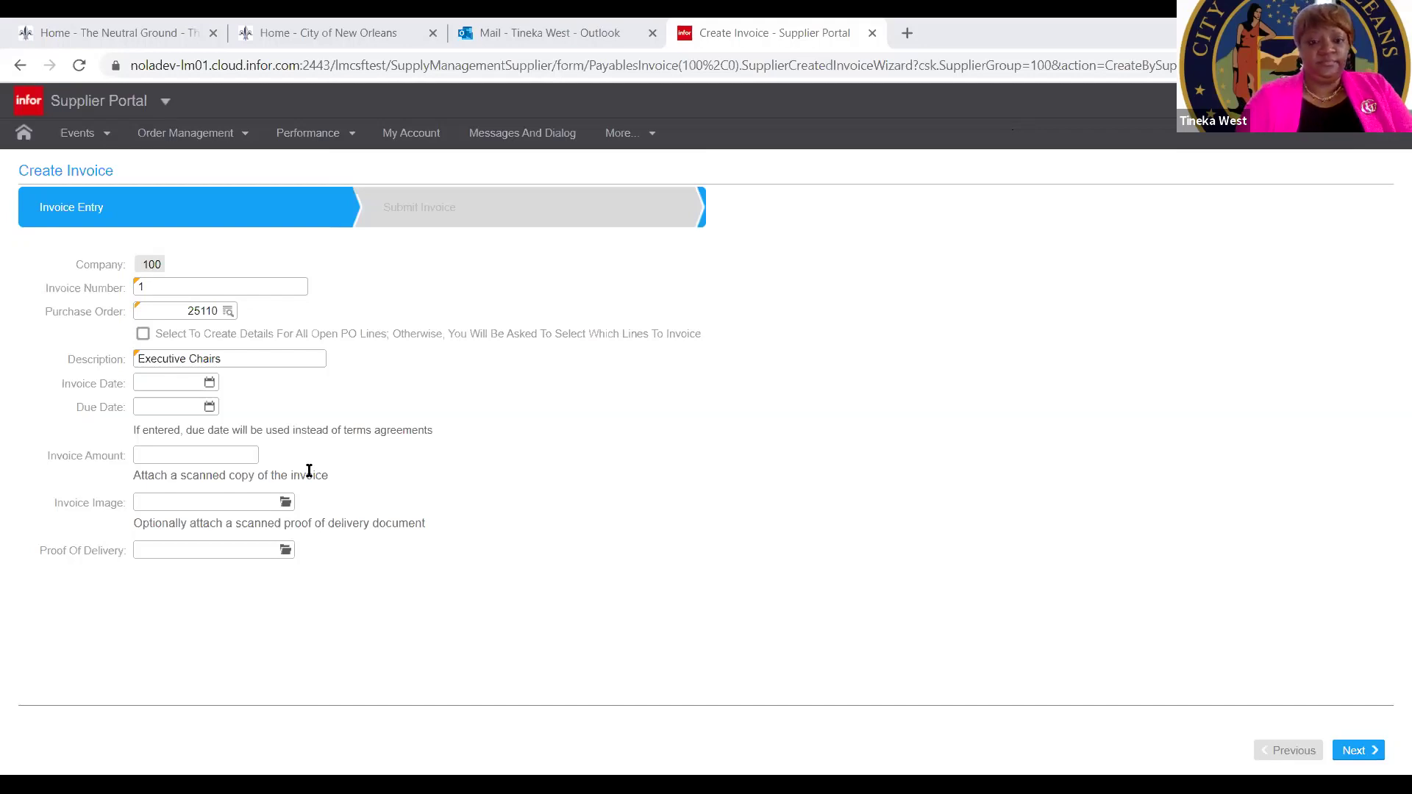
{"action": "left_click", "coordinate": [211, 385]}
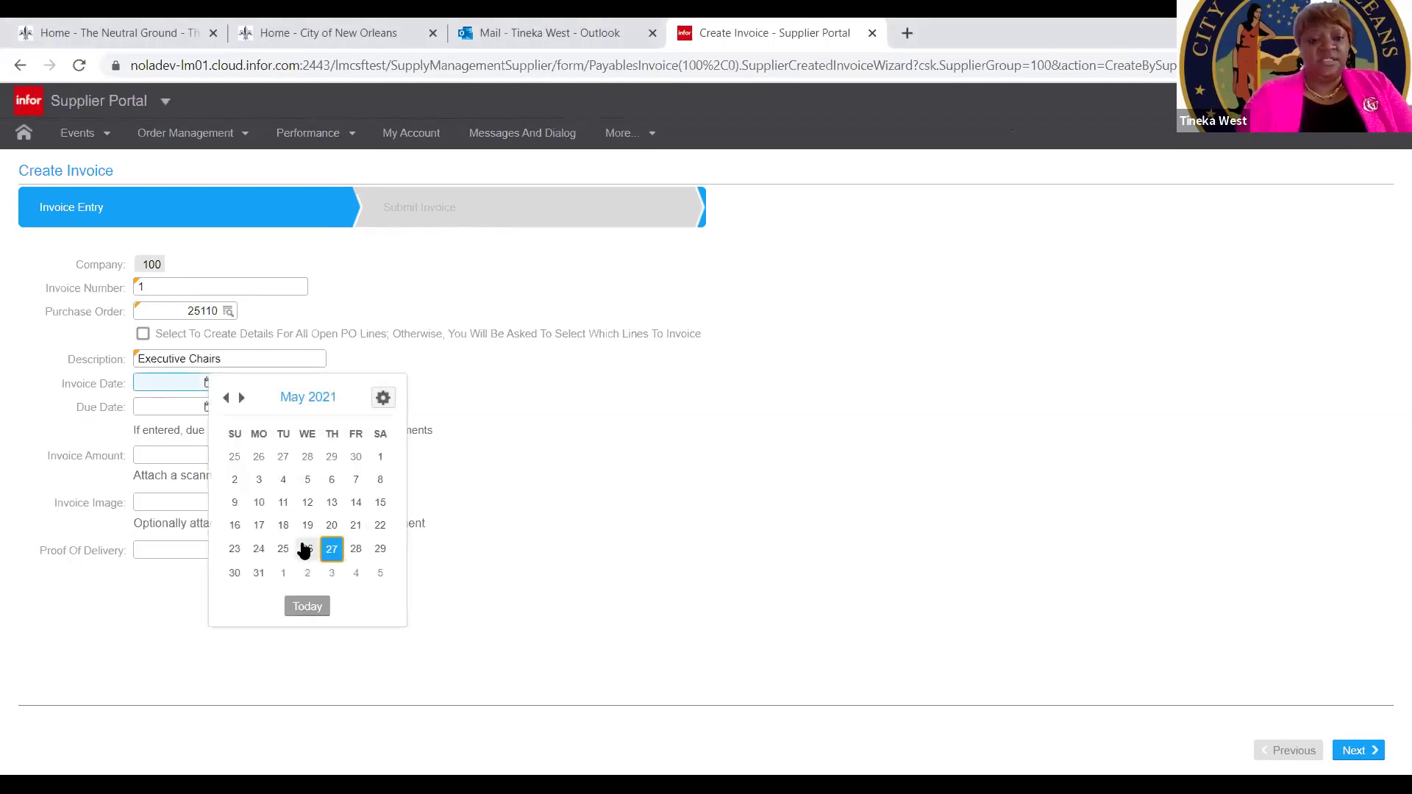
{"action": "left_click", "coordinate": [328, 552]}
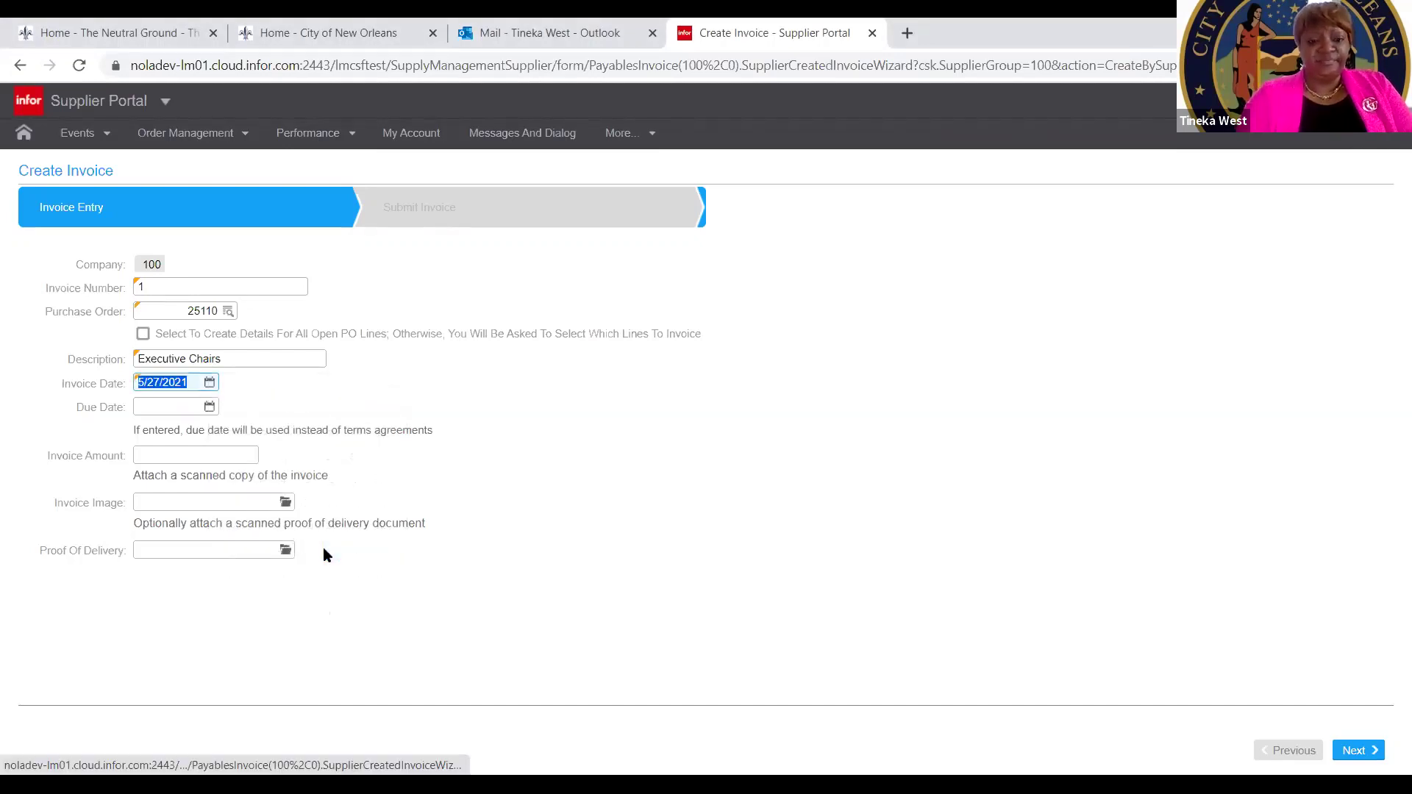
Set the invoice's due date to 6/27/2021 and its amount to 2000.
{"action": "left_click", "coordinate": [210, 408]}
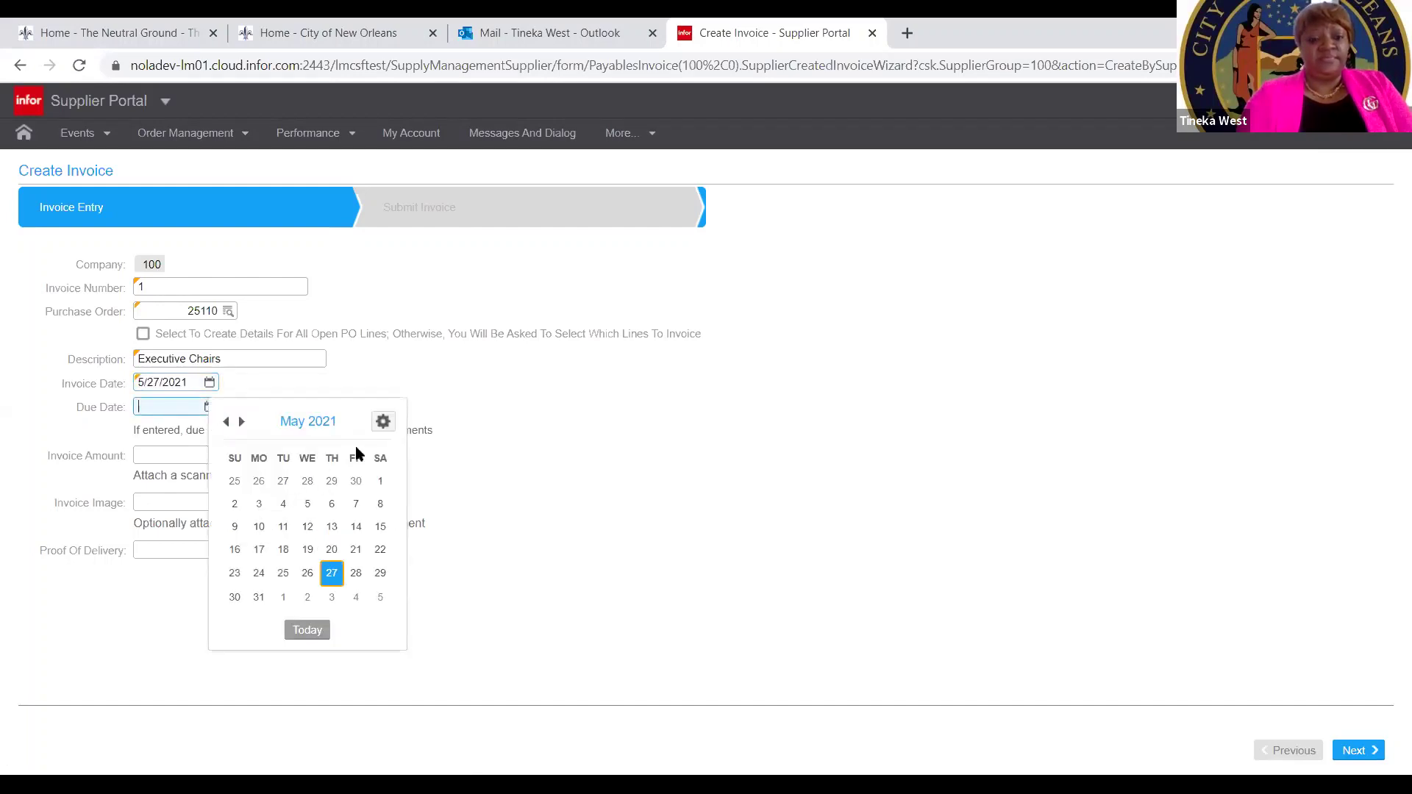
{"action": "left_click", "coordinate": [241, 423]}
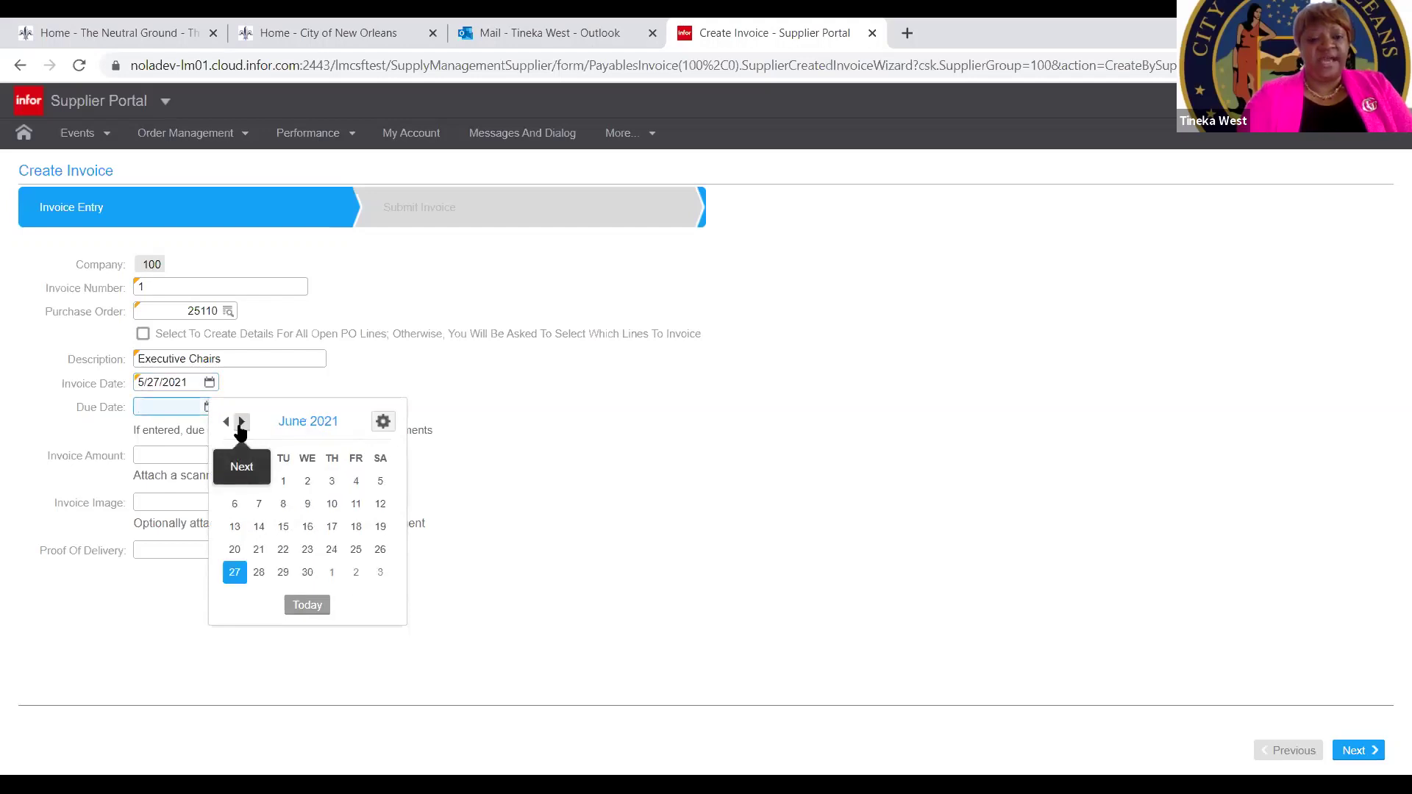
{"action": "left_click", "coordinate": [234, 572]}
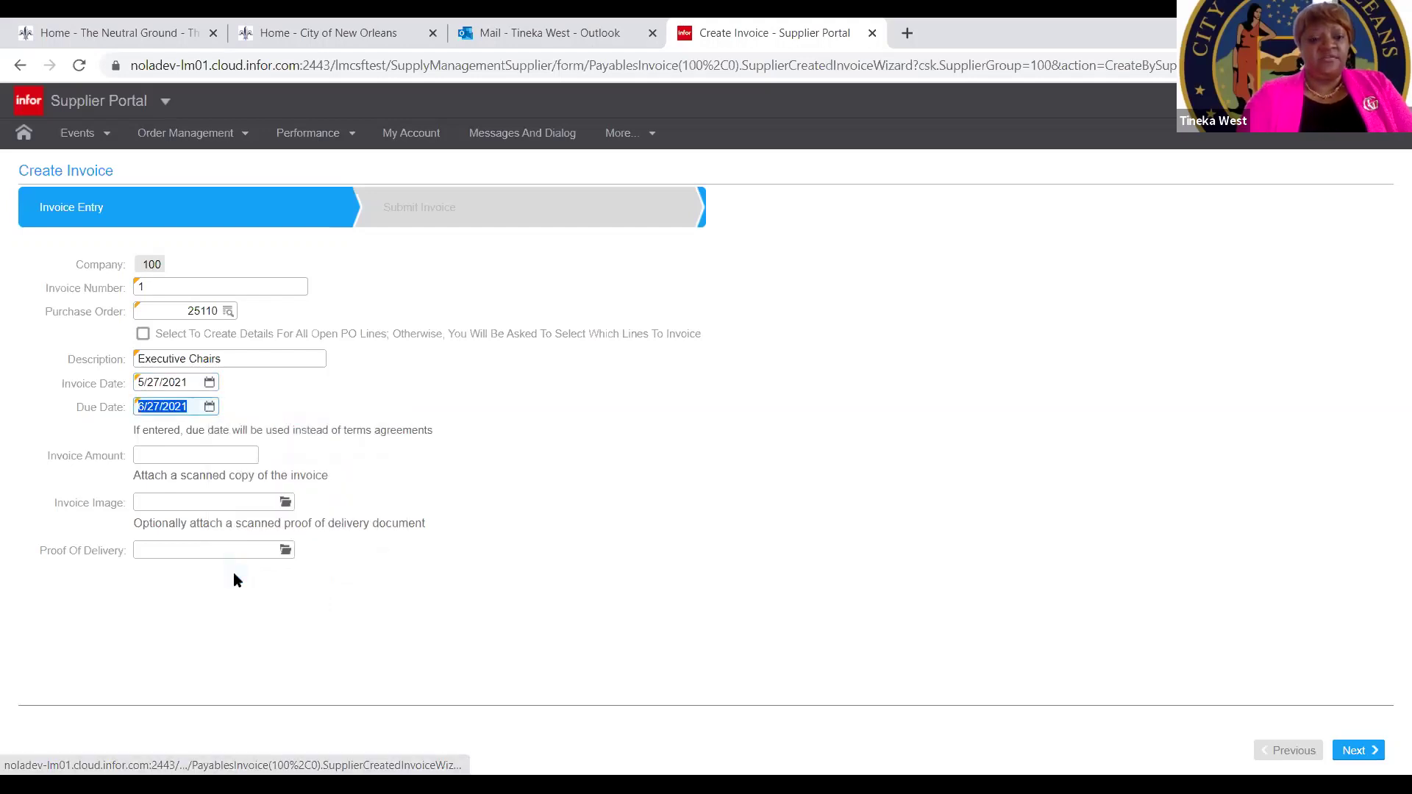
{"action": "left_click", "coordinate": [332, 406]}
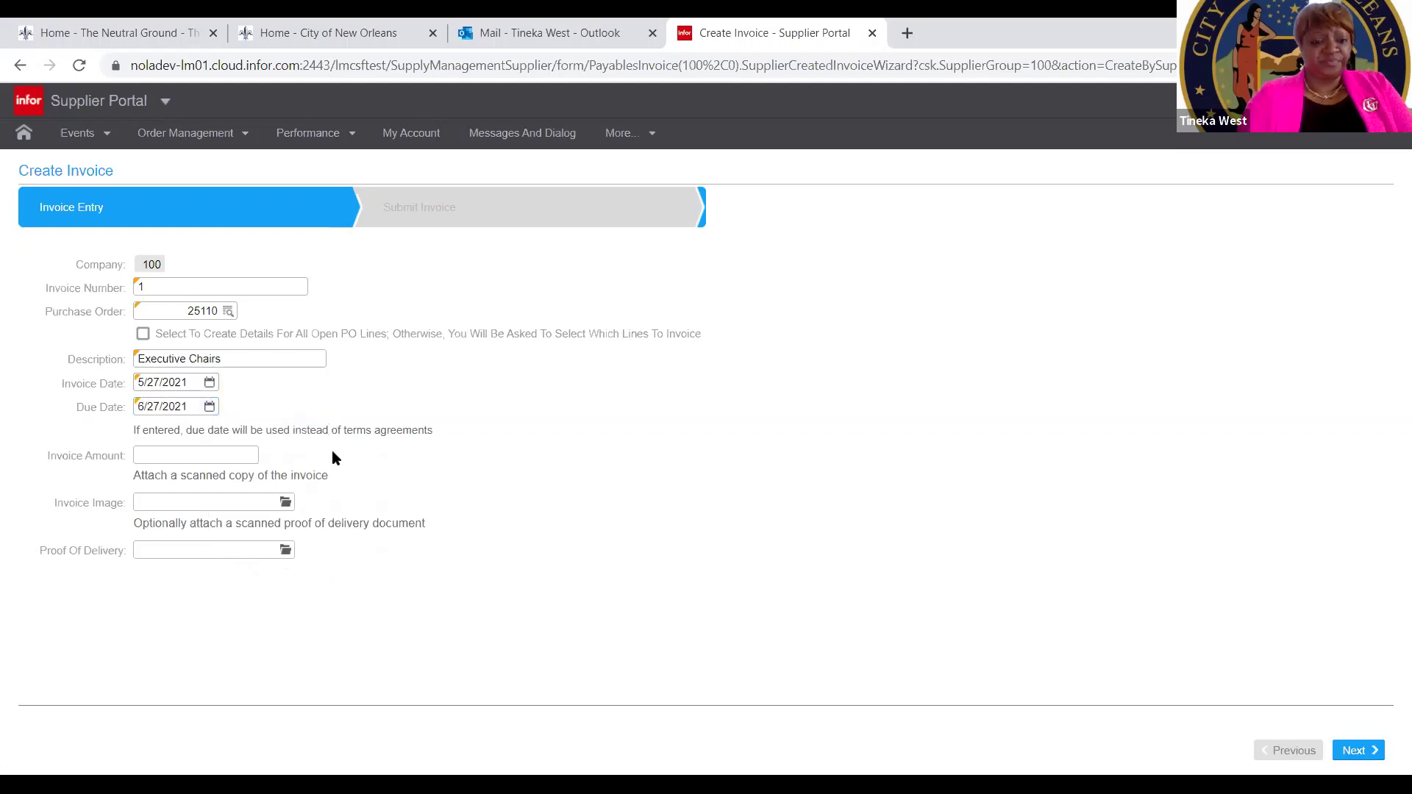
{"action": "left_click", "coordinate": [253, 455]}
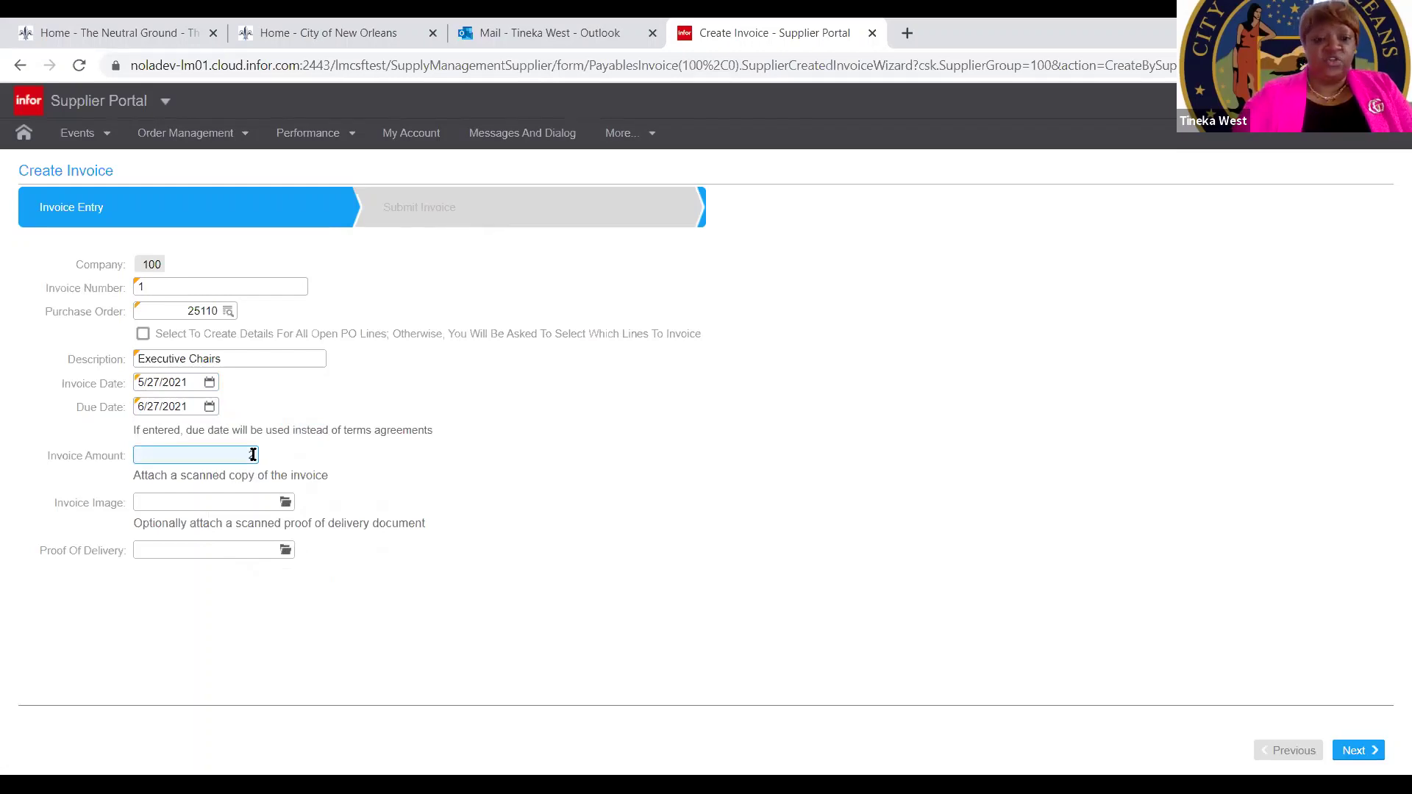
{"action": "type", "text": "2000"}
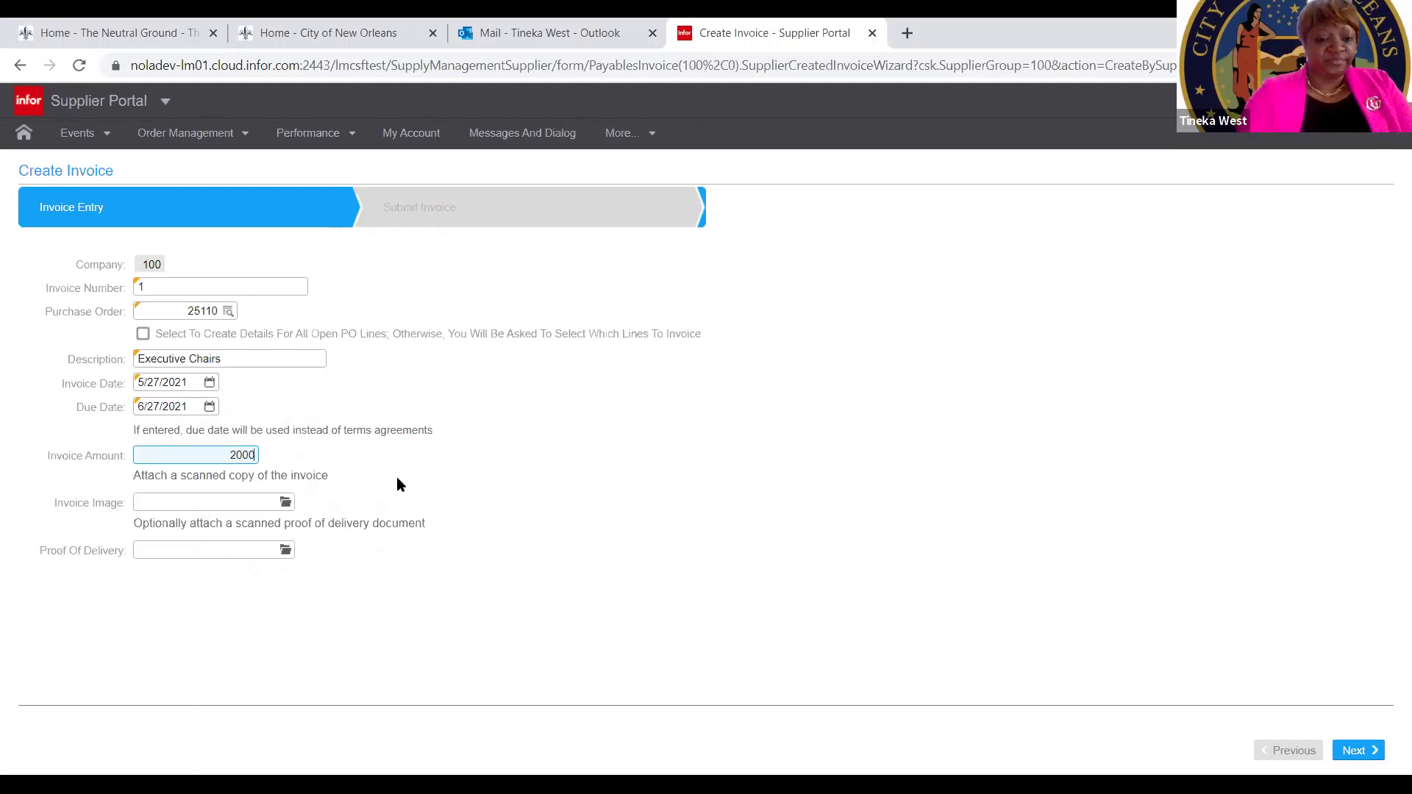
Attach the PDF "Test Invoice Against PO" from the desktop's BRASS GUIDES folder as the invoice image.
{"action": "left_click", "coordinate": [287, 508]}
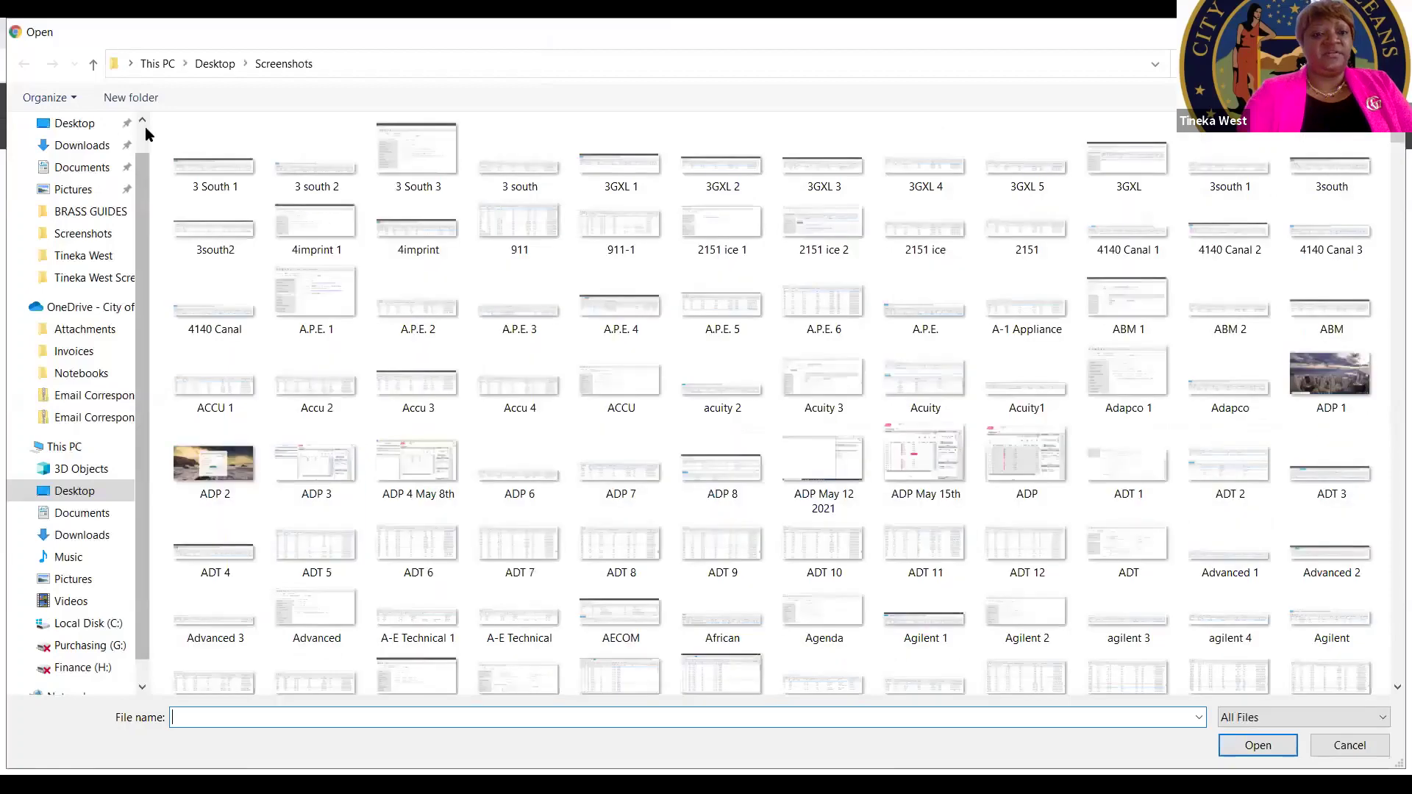
{"action": "scroll", "coordinate": [146, 133], "scroll_direction": "up", "scroll_amount": 1}
{"action": "left_click", "coordinate": [96, 161]}
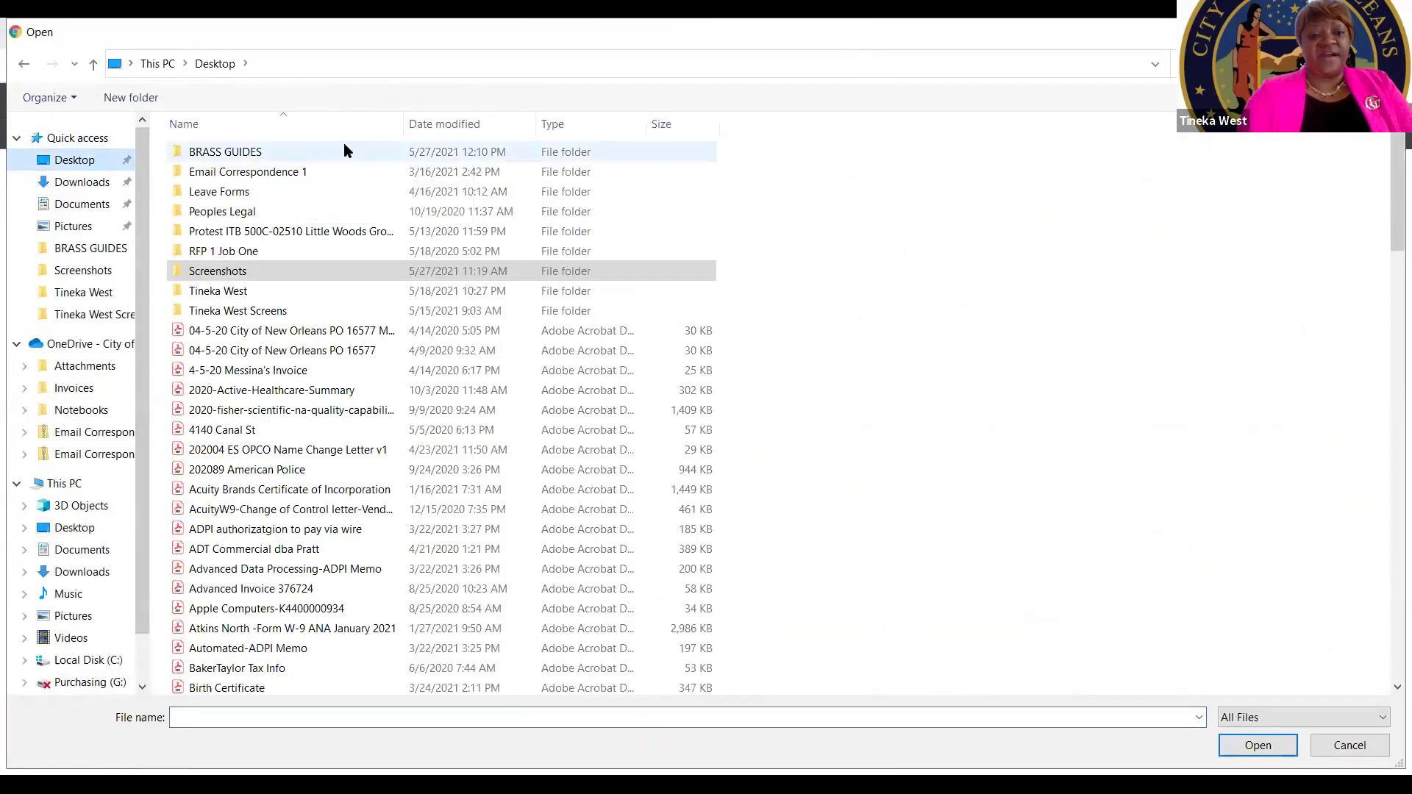
{"action": "double_click", "coordinate": [344, 150]}
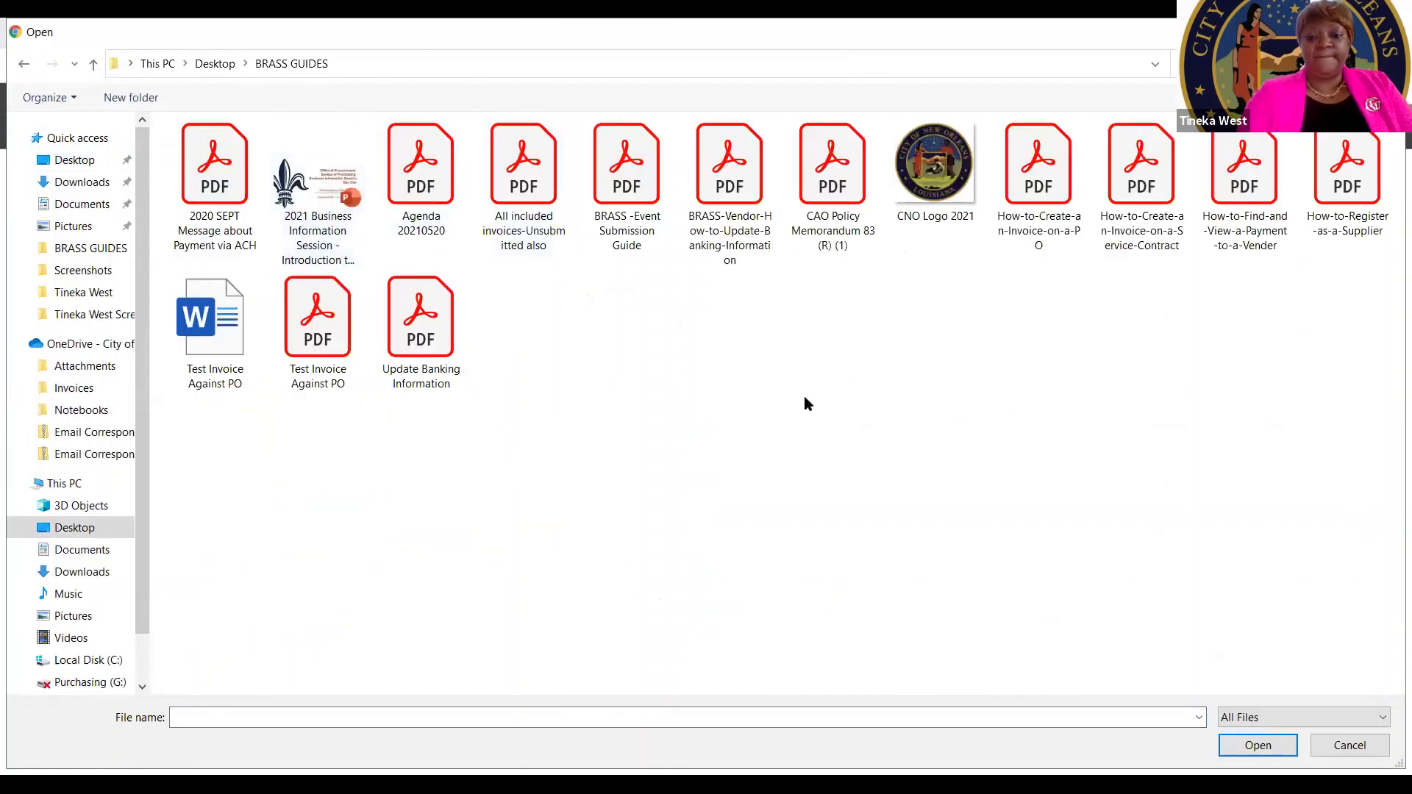
{"action": "right_click", "coordinate": [805, 398]}
{"action": "left_click", "coordinate": [1012, 495]}
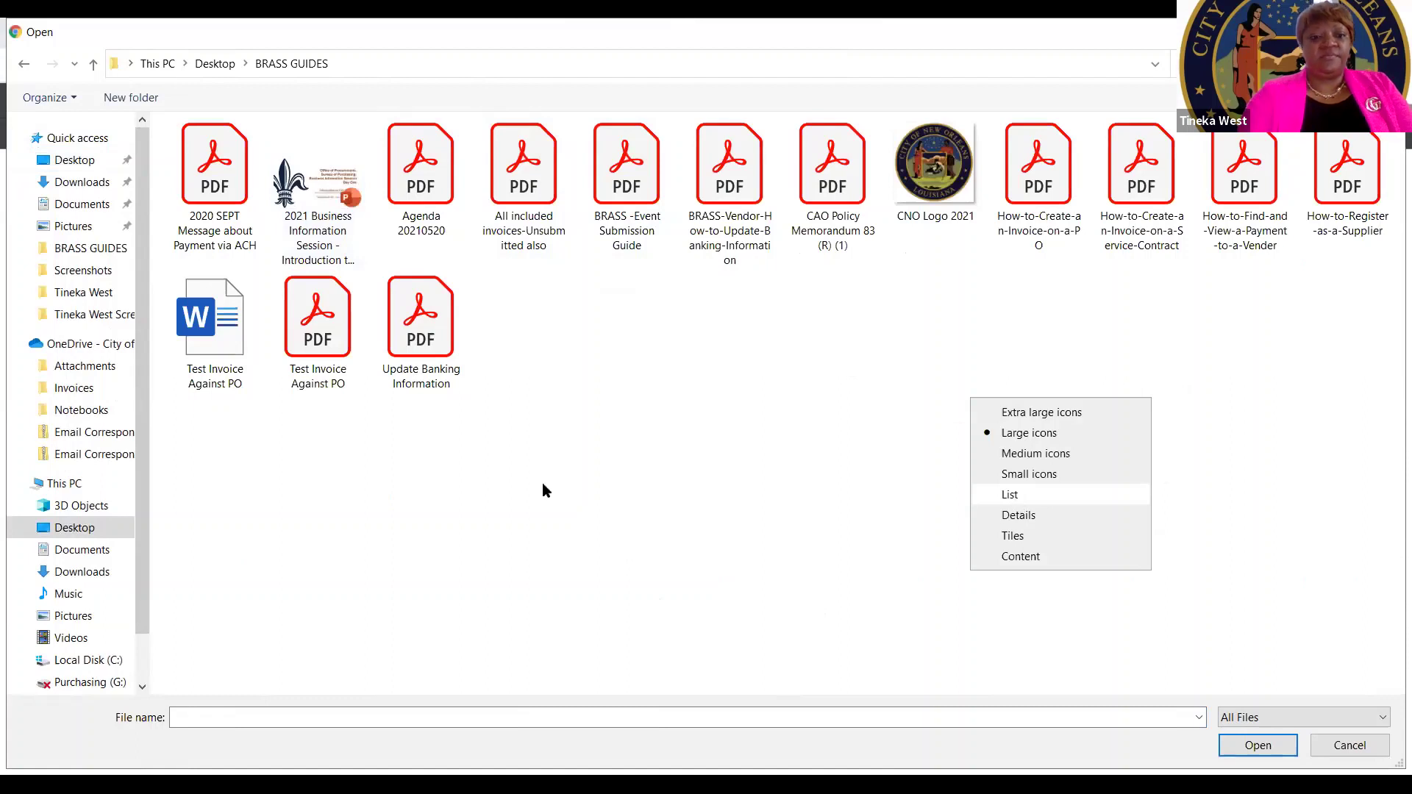
{"action": "left_click", "coordinate": [221, 376]}
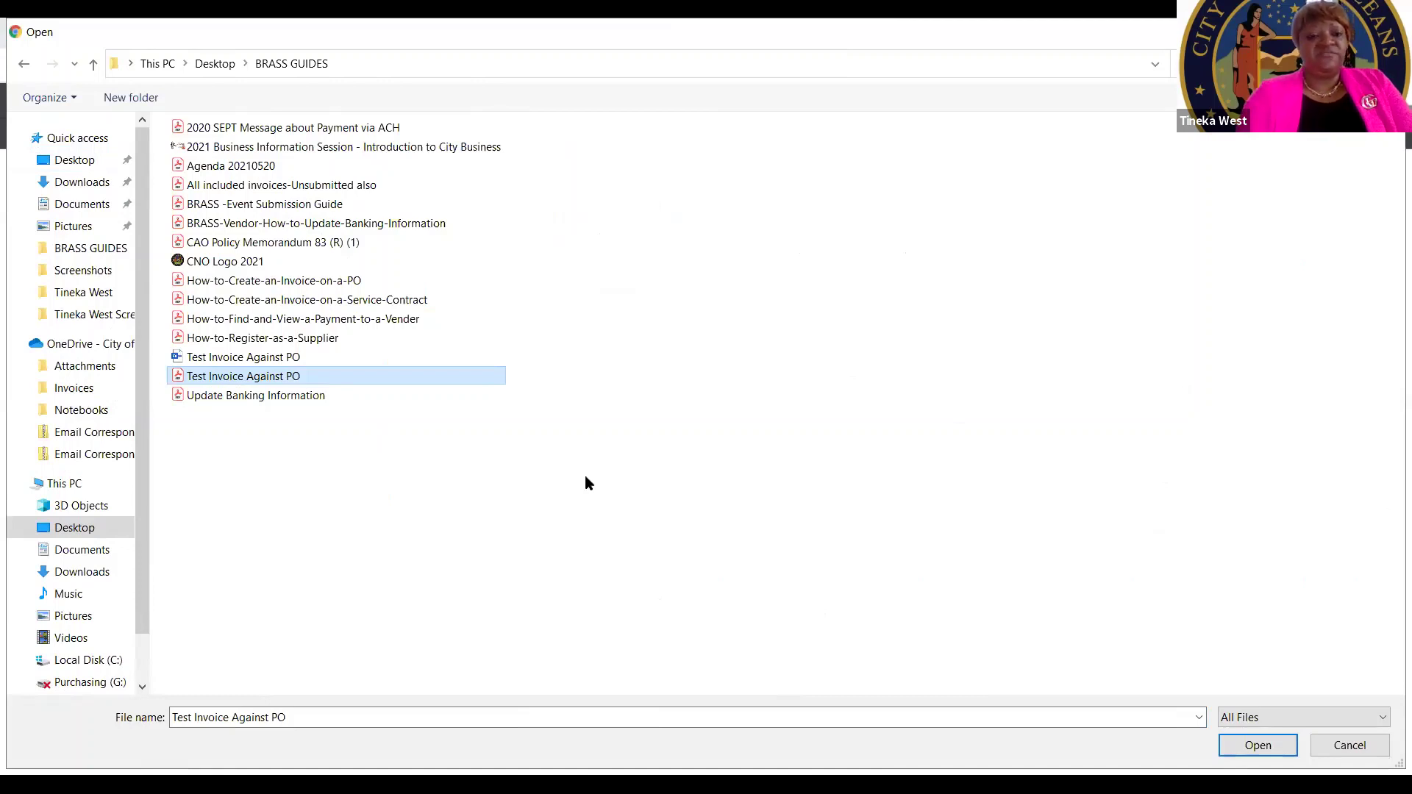
{"action": "key", "text": "Return"}
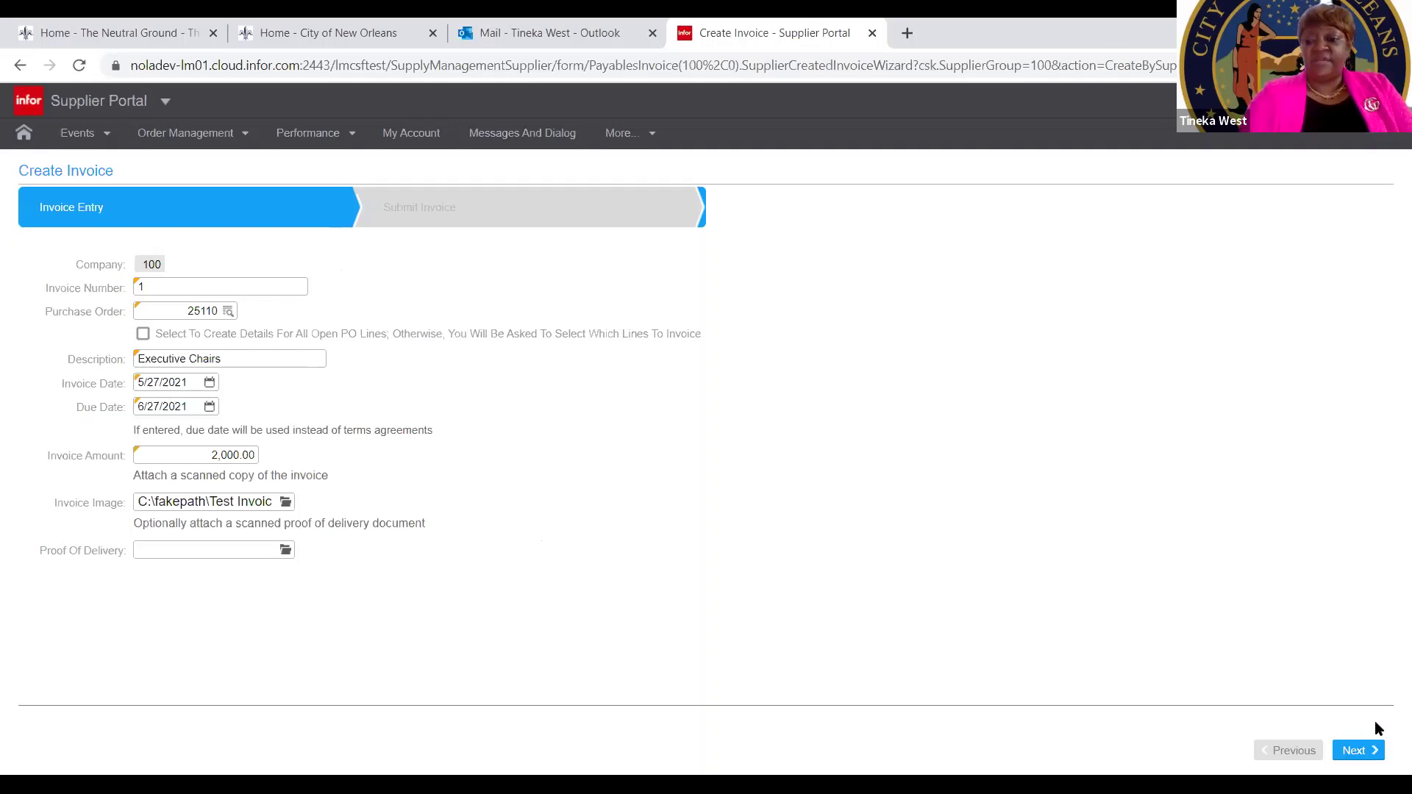
Proceed to the purchase order line information and create the invoice detail from the executive chairs PO line.
{"action": "left_click", "coordinate": [1358, 752]}
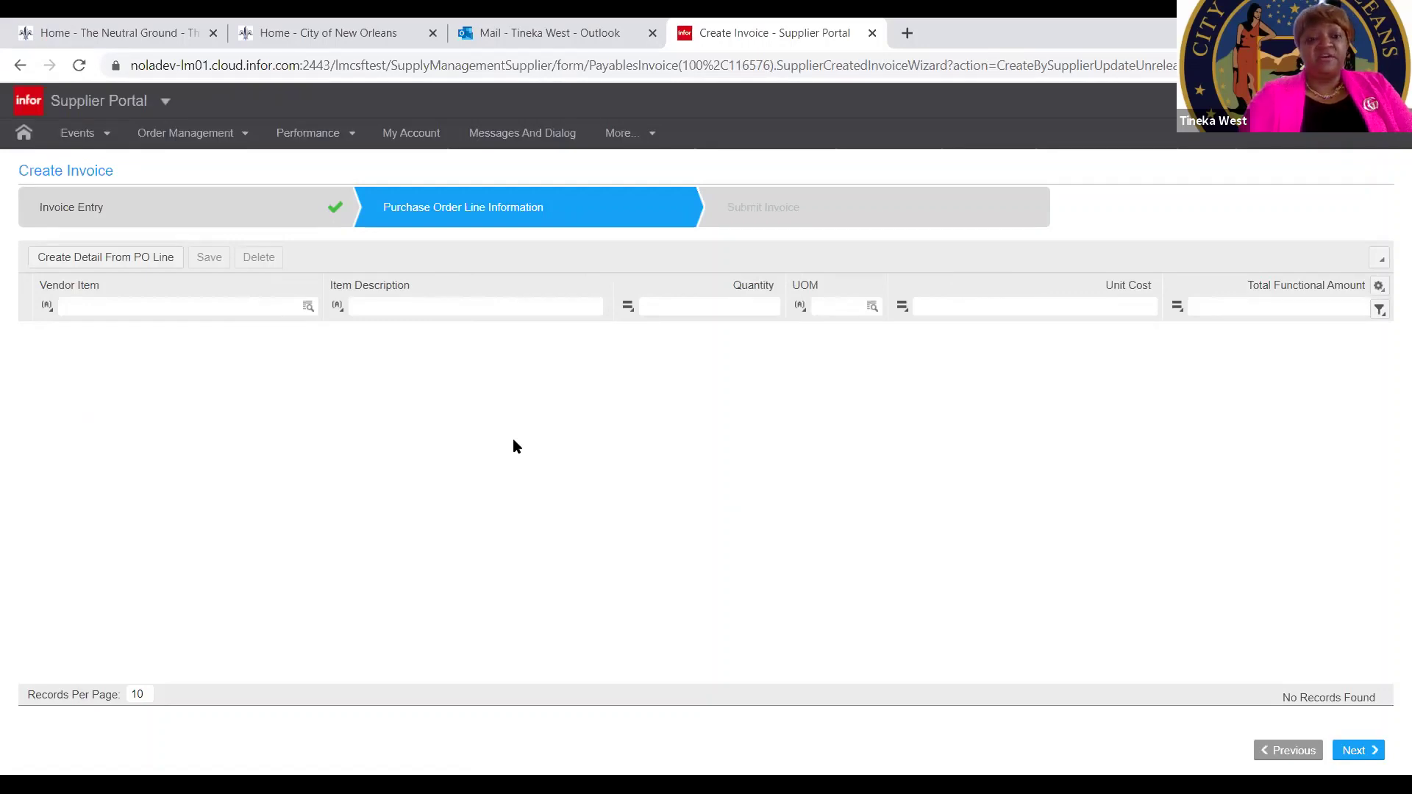
{"action": "left_click", "coordinate": [91, 261]}
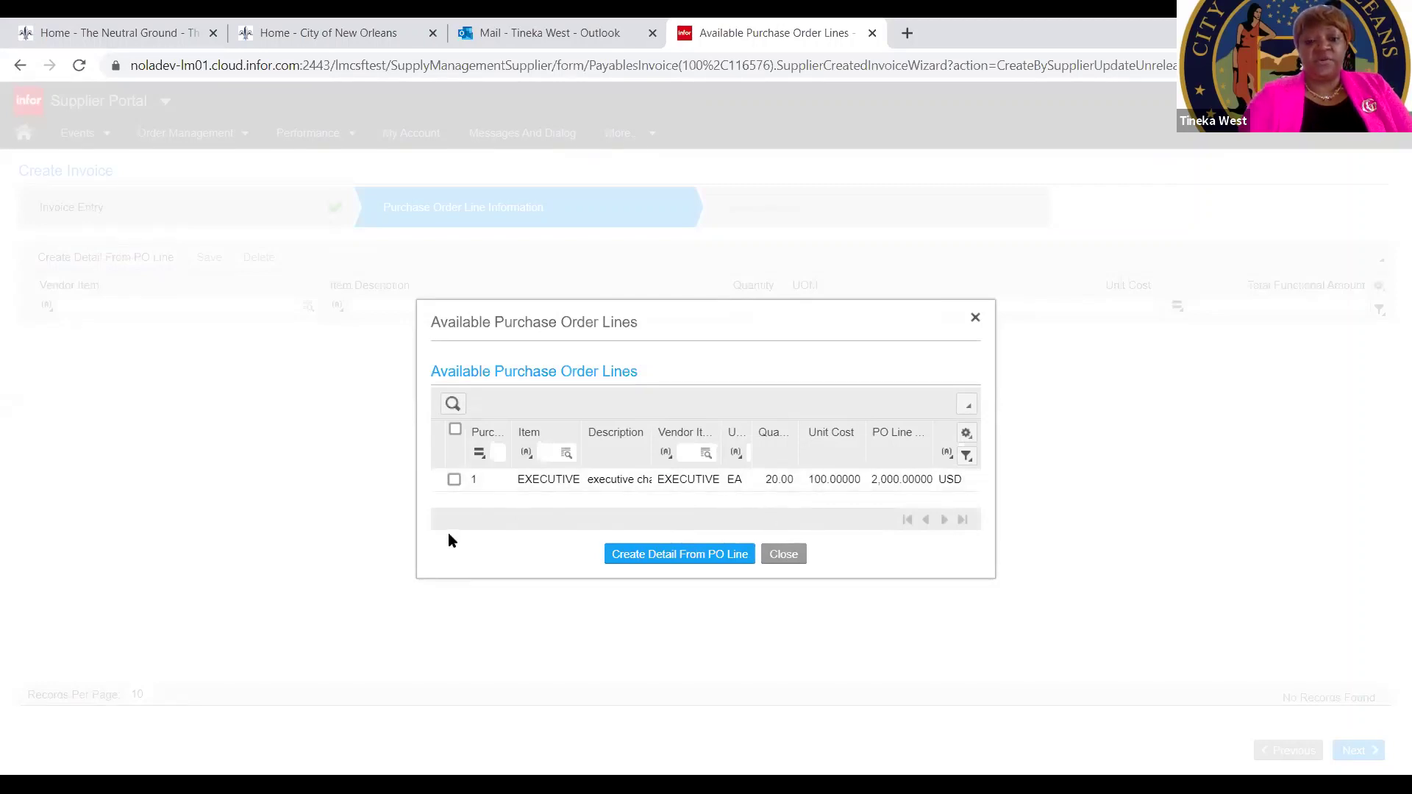
{"action": "left_click", "coordinate": [454, 480]}
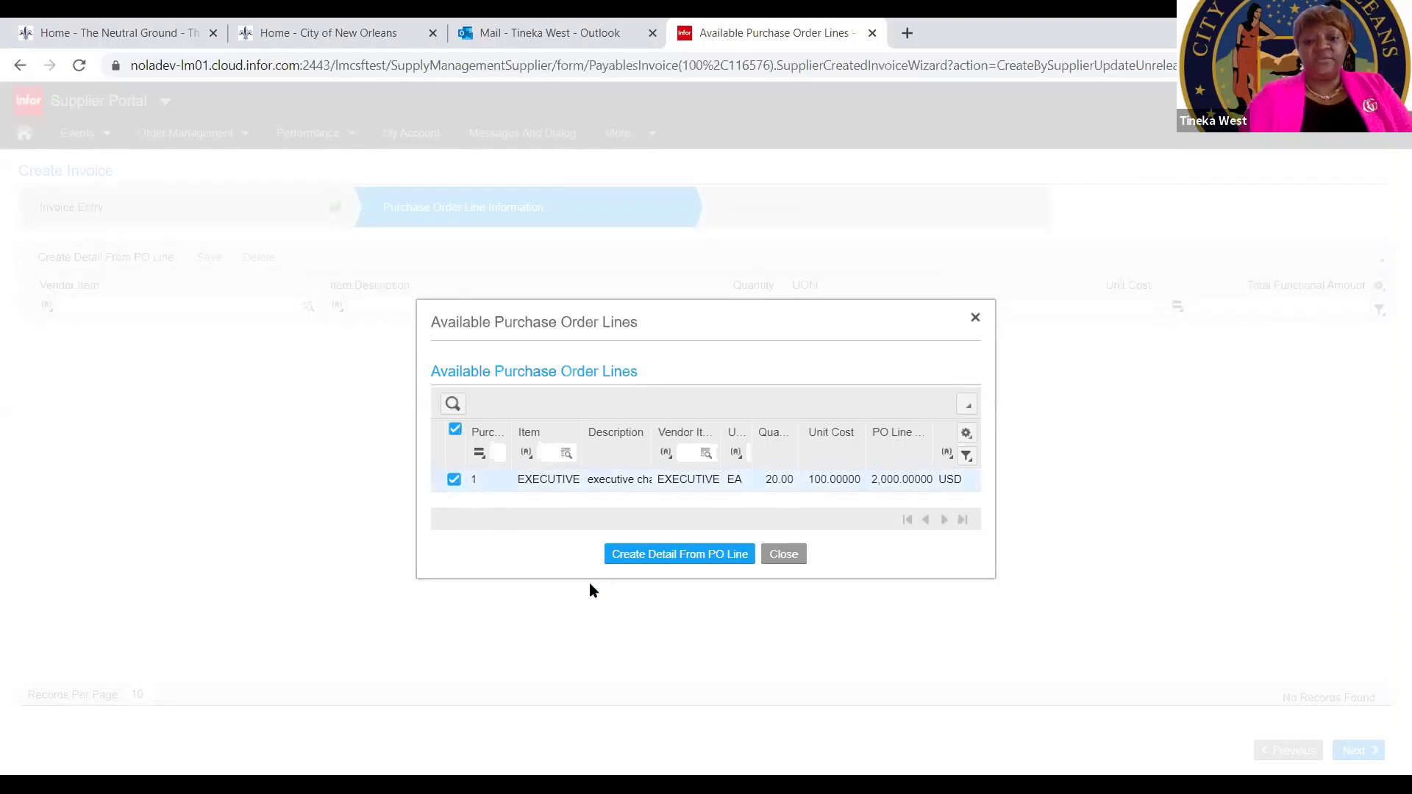
{"action": "left_click", "coordinate": [661, 559]}
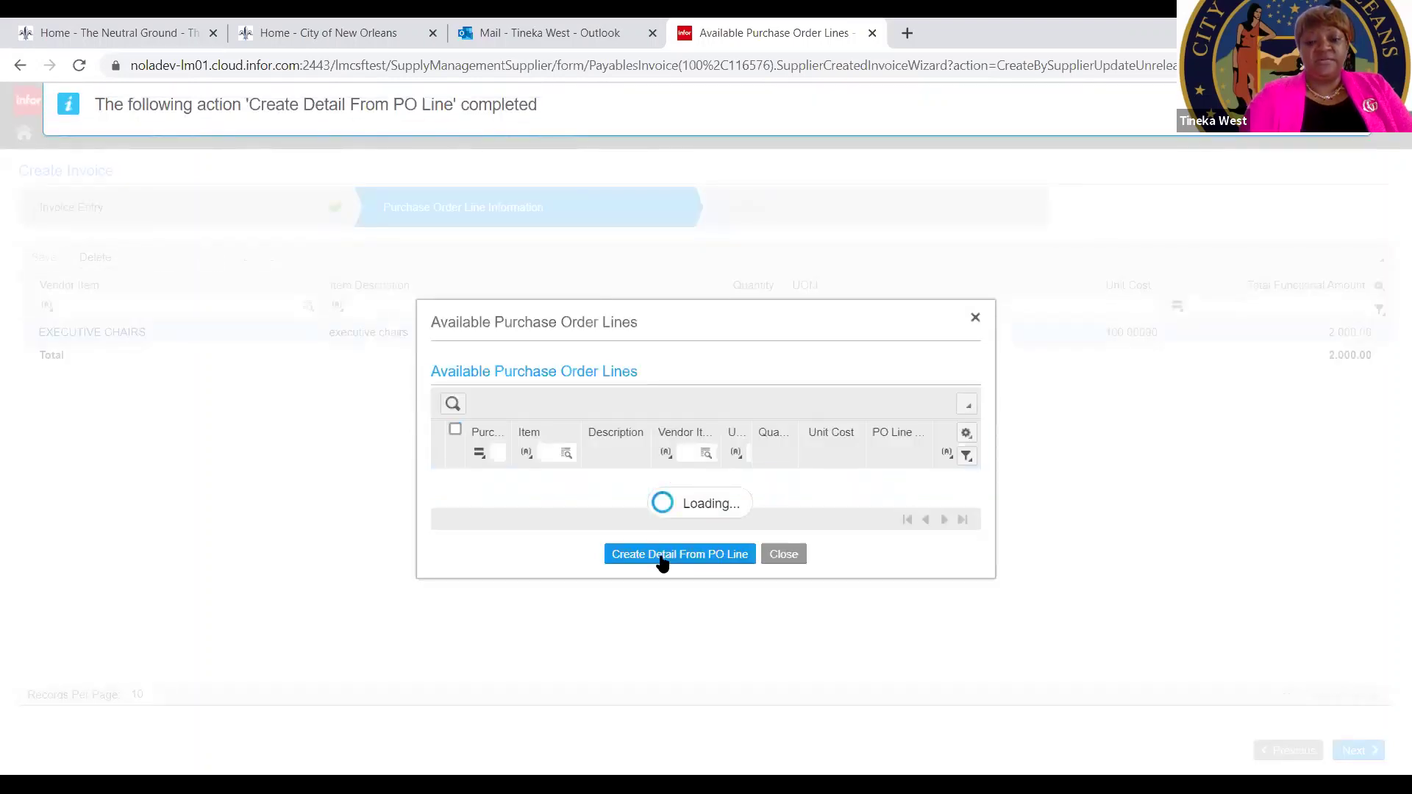
{"action": "left_click", "coordinate": [794, 559]}
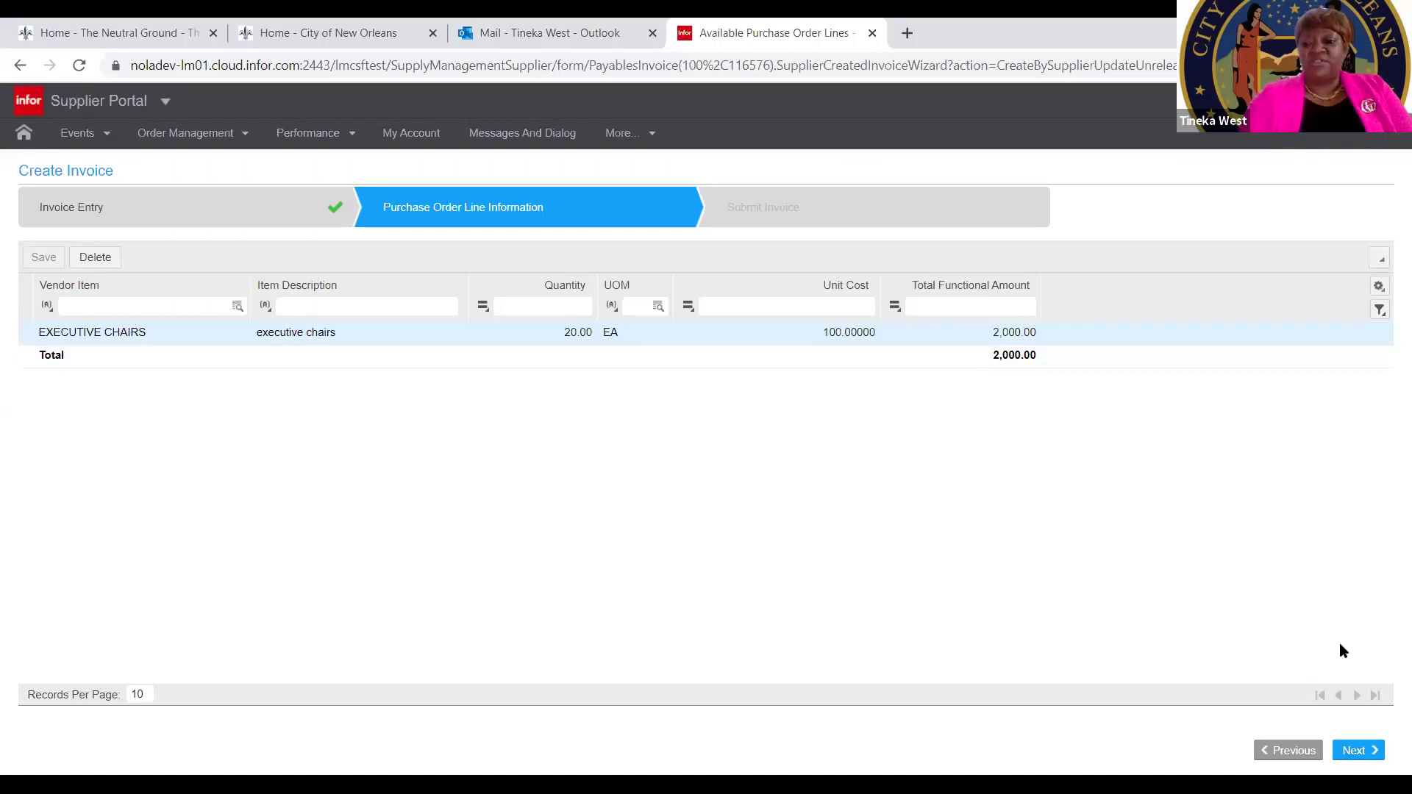
Proceed from the purchase order line information to the submission stage and submit the executive chairs invoice.
{"action": "left_click", "coordinate": [1356, 751]}
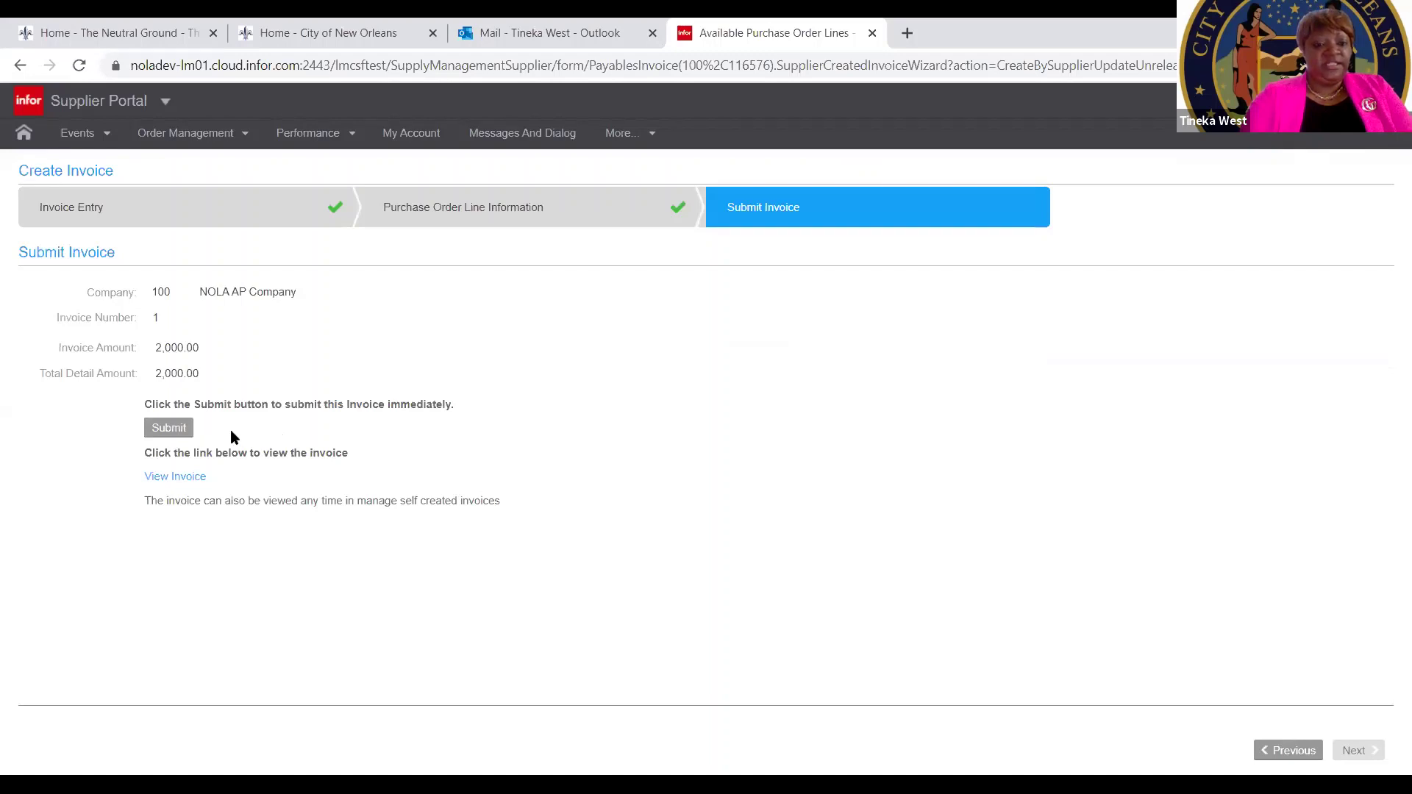
{"action": "left_click", "coordinate": [170, 432]}
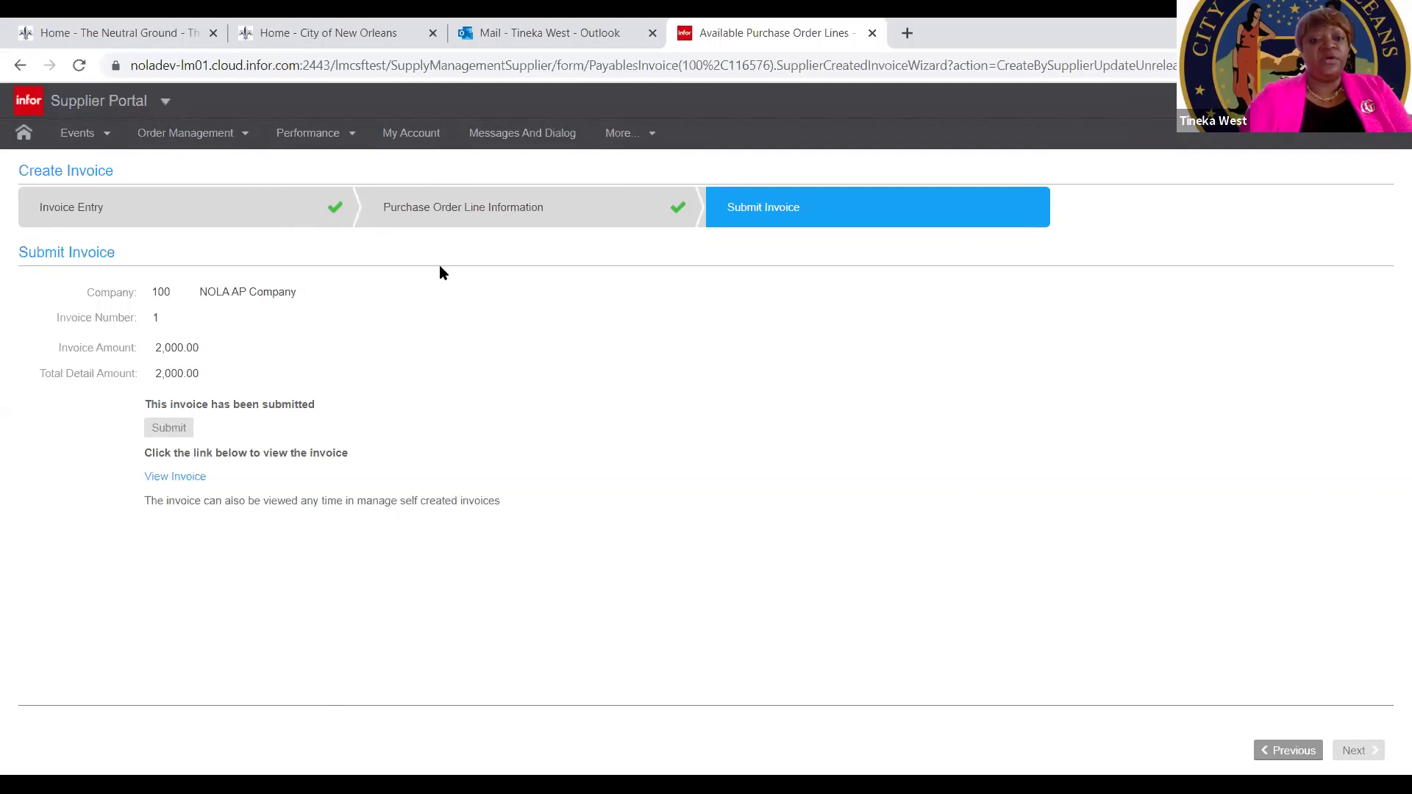
List all invoices under order management, view the submitted invoice's attached image, and return to the list.
{"action": "left_click", "coordinate": [243, 143]}
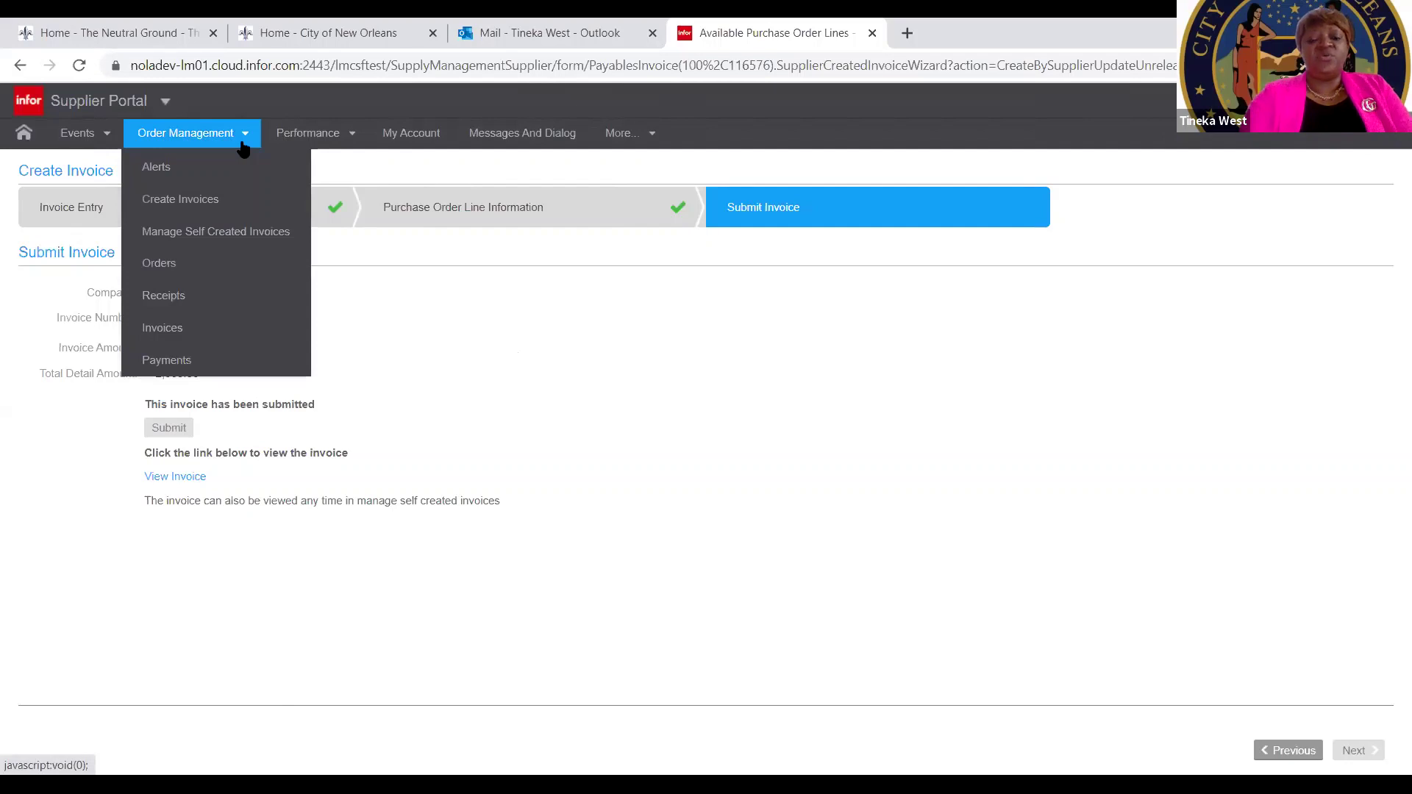
{"action": "left_click", "coordinate": [168, 330]}
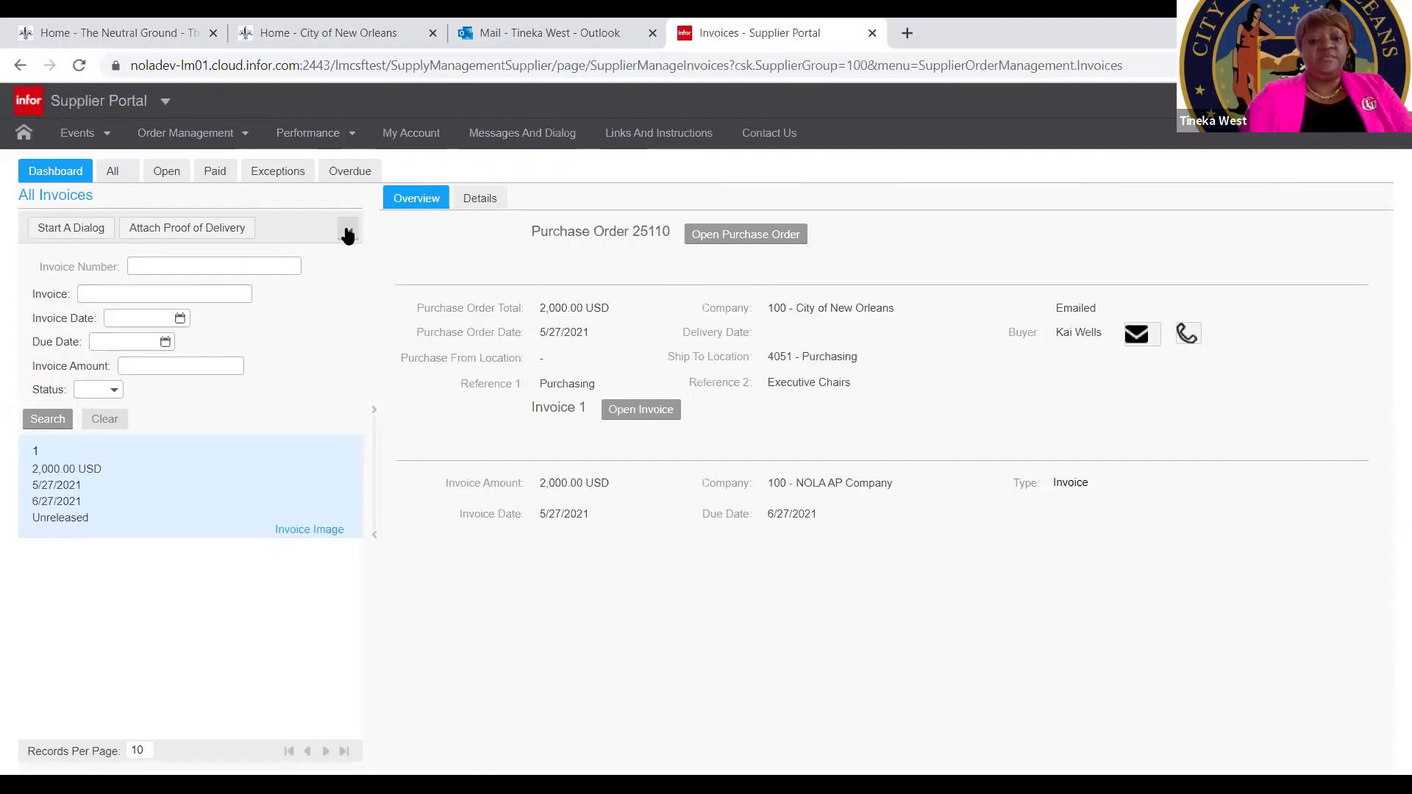
{"action": "left_click", "coordinate": [113, 173]}
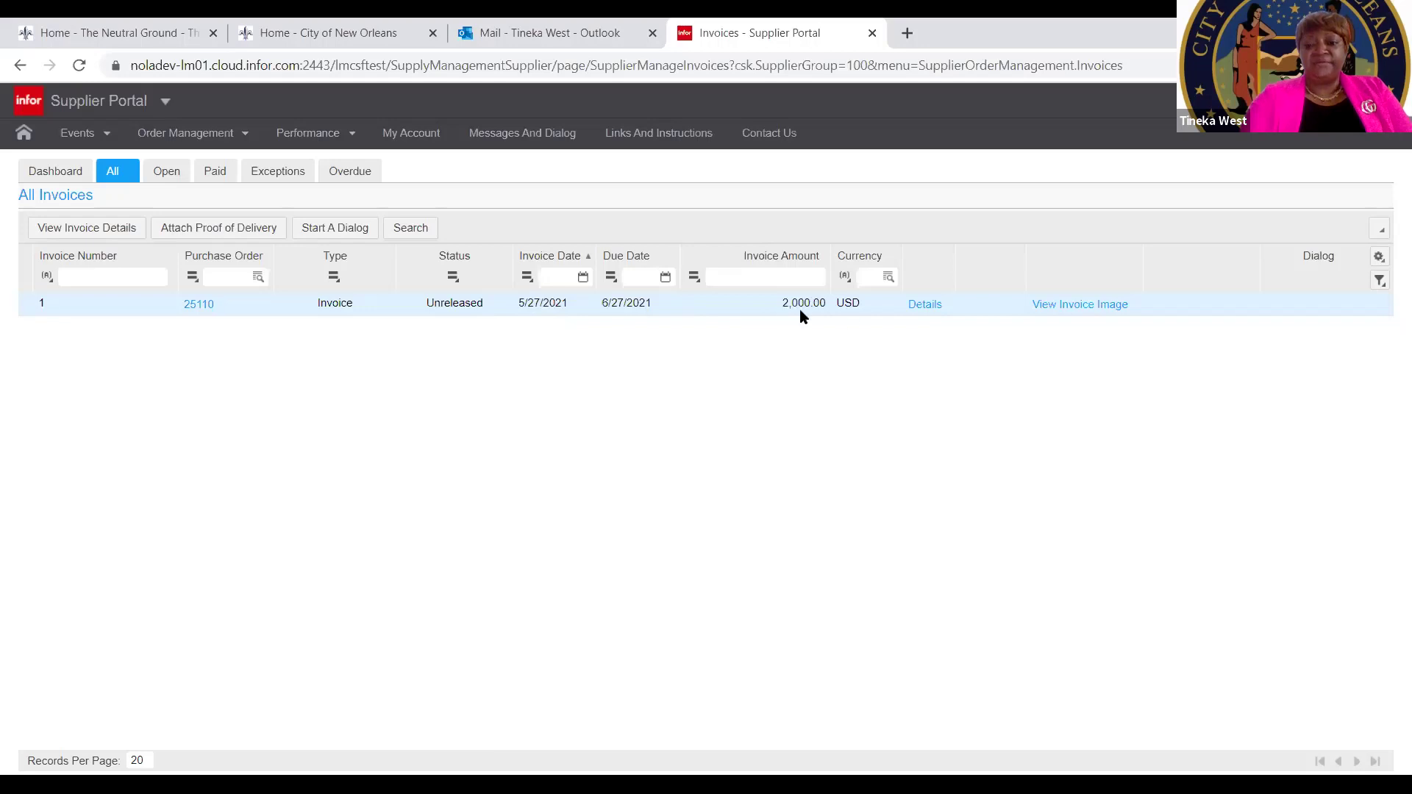
{"action": "left_click", "coordinate": [1082, 305]}
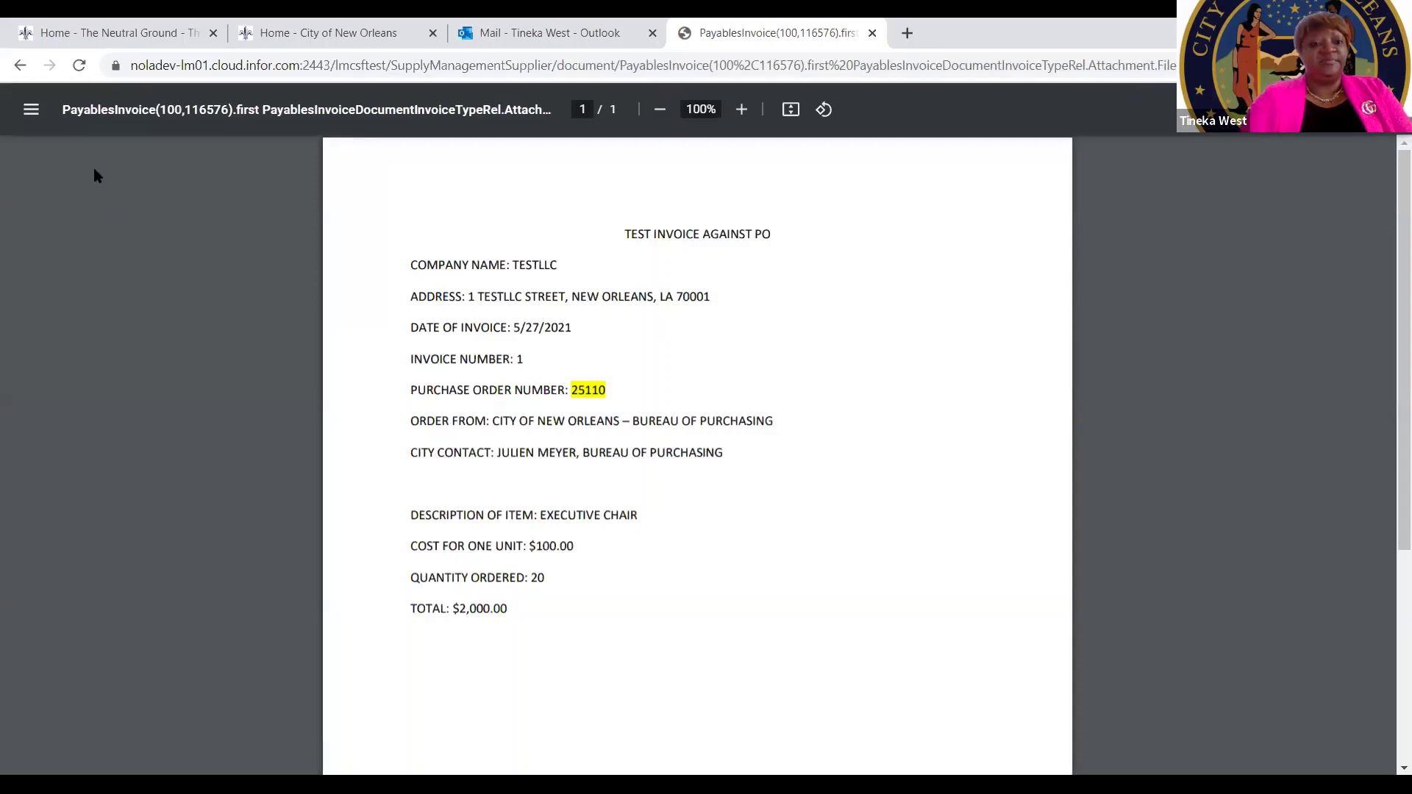
{"action": "left_click", "coordinate": [18, 68]}
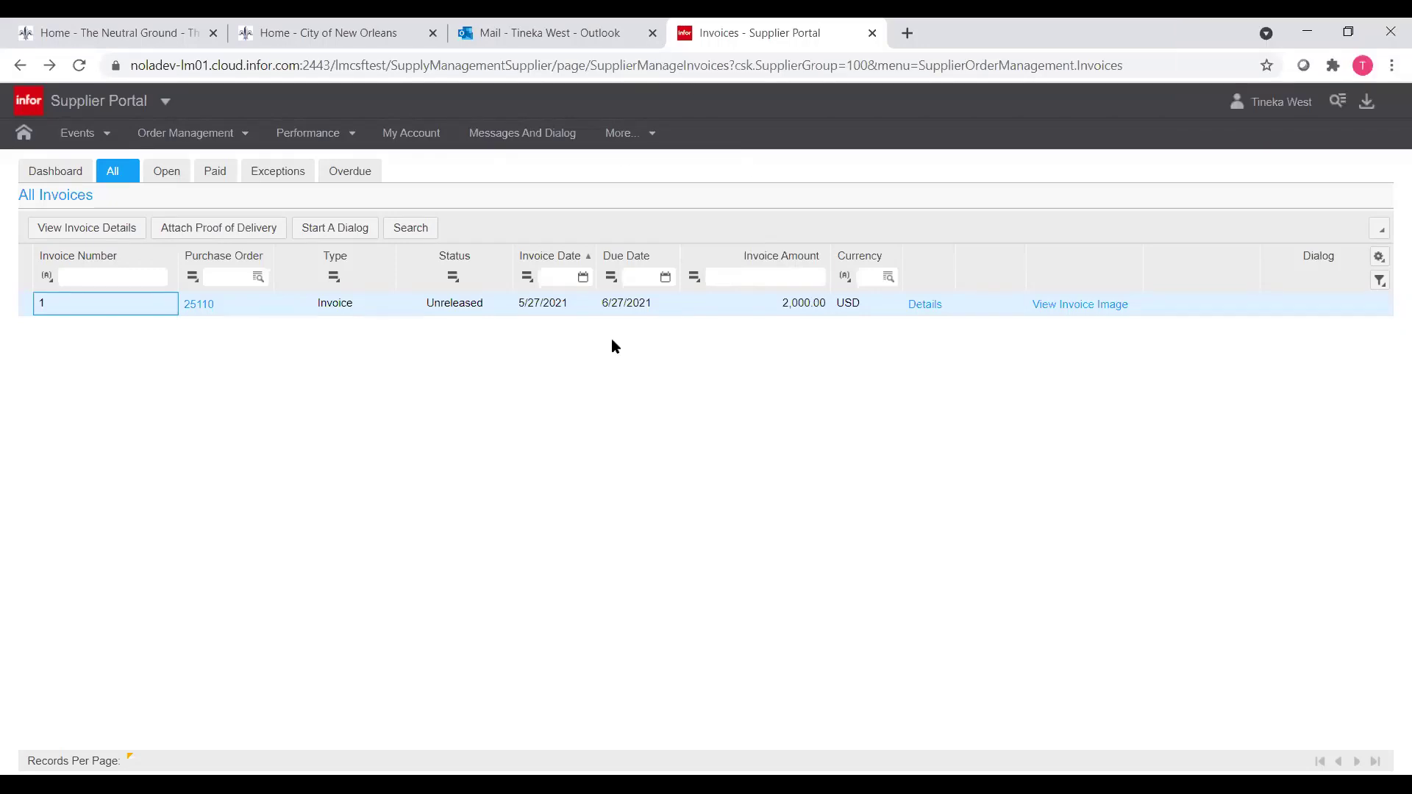
Check the paid invoices and the full list of payments under order management.
{"action": "left_click", "coordinate": [214, 174]}
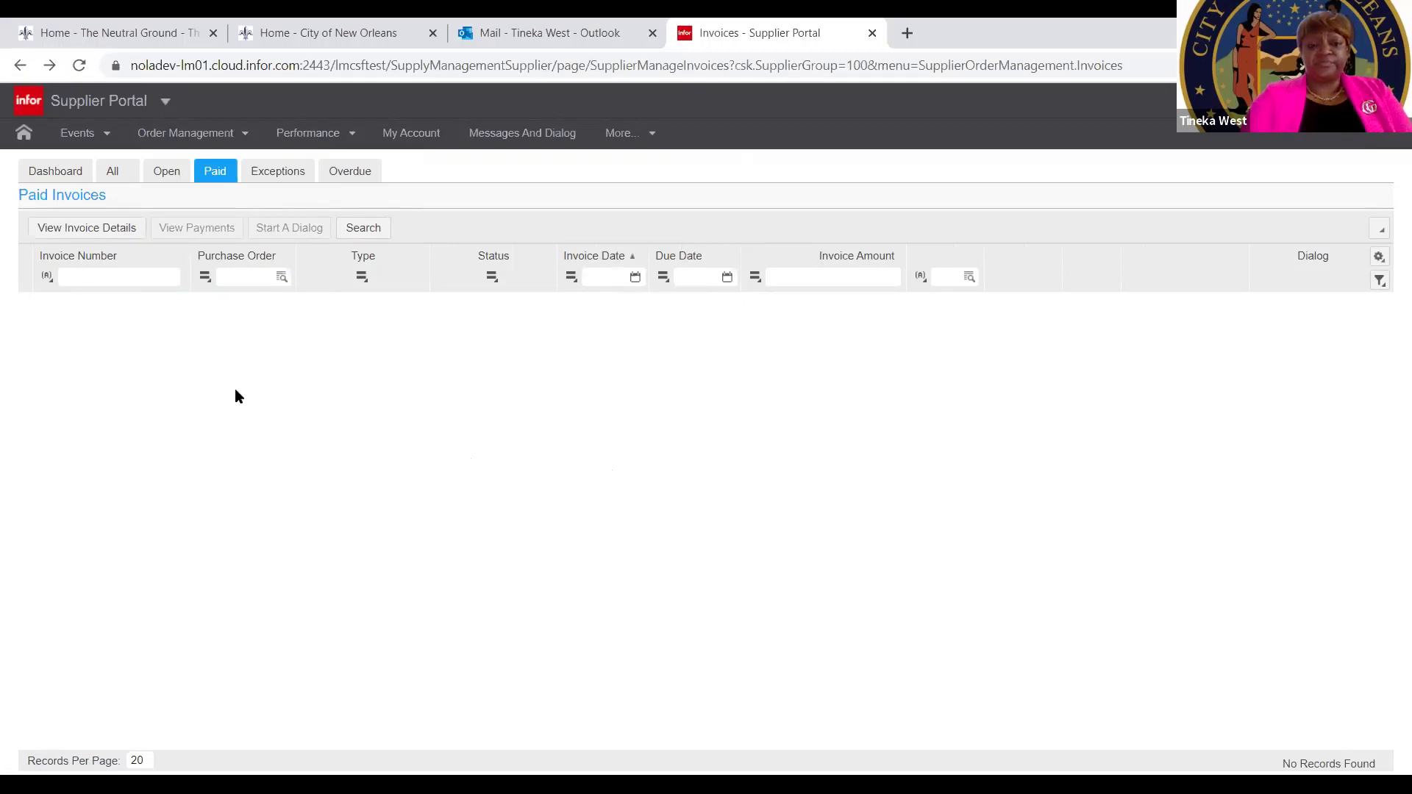
{"action": "left_click", "coordinate": [240, 142]}
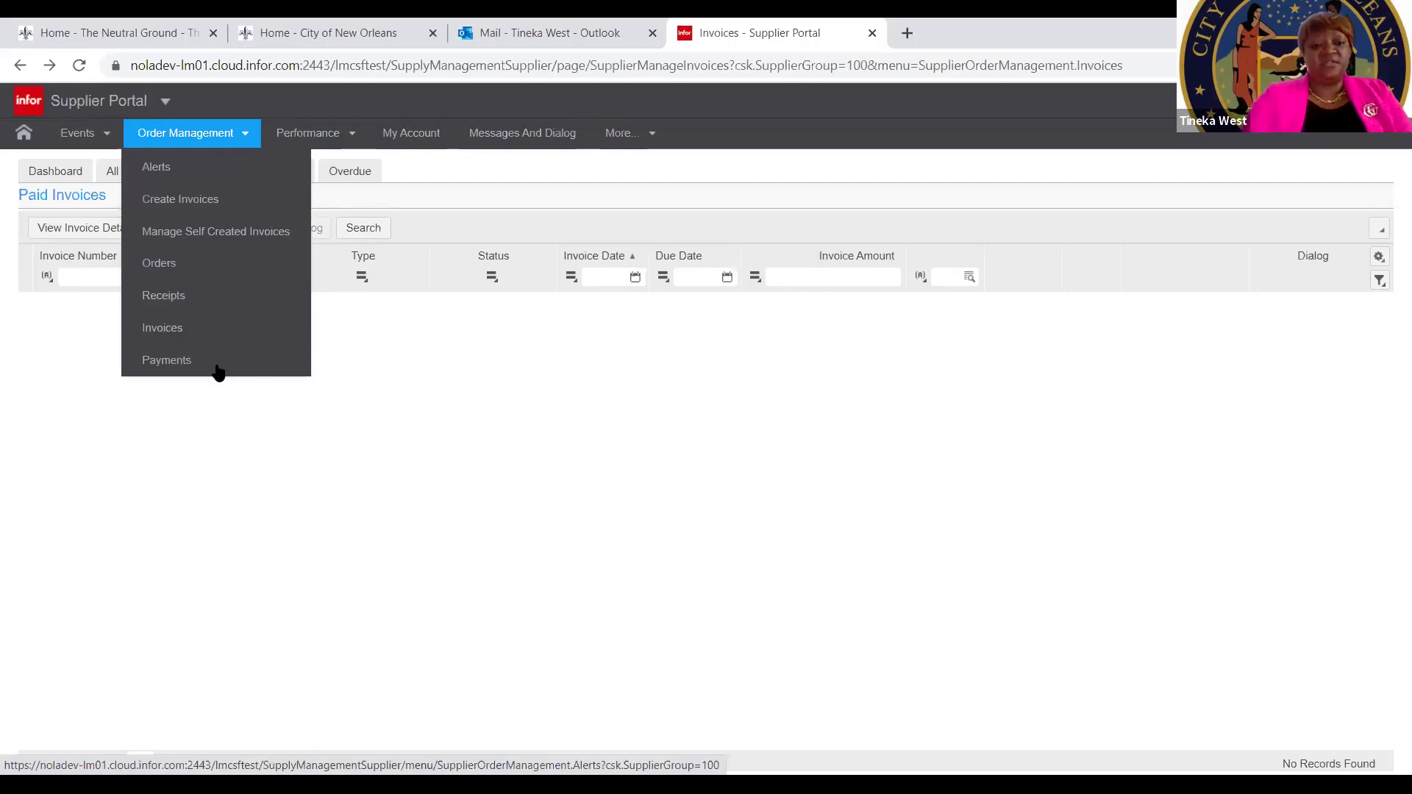
{"action": "left_click", "coordinate": [170, 366]}
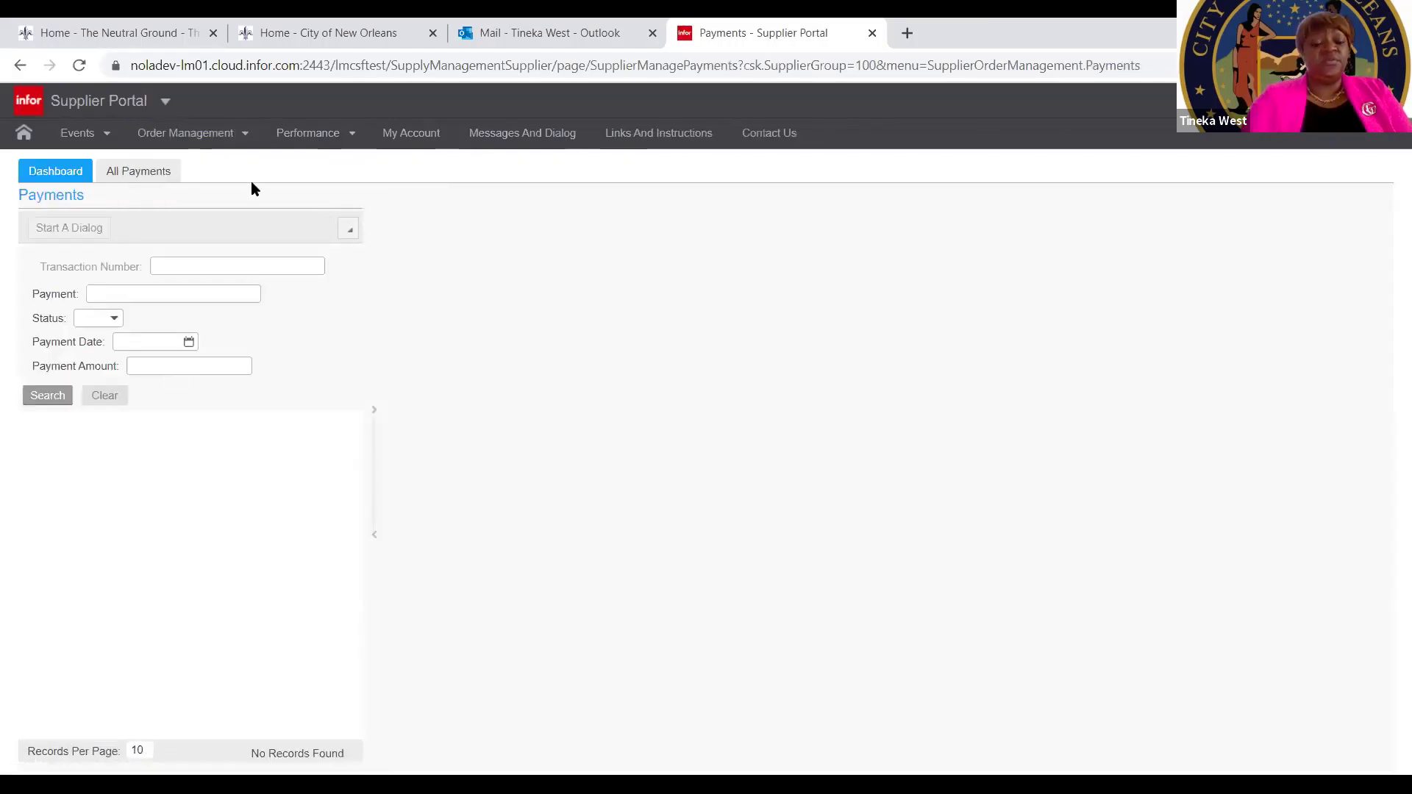
{"action": "left_click", "coordinate": [162, 179]}
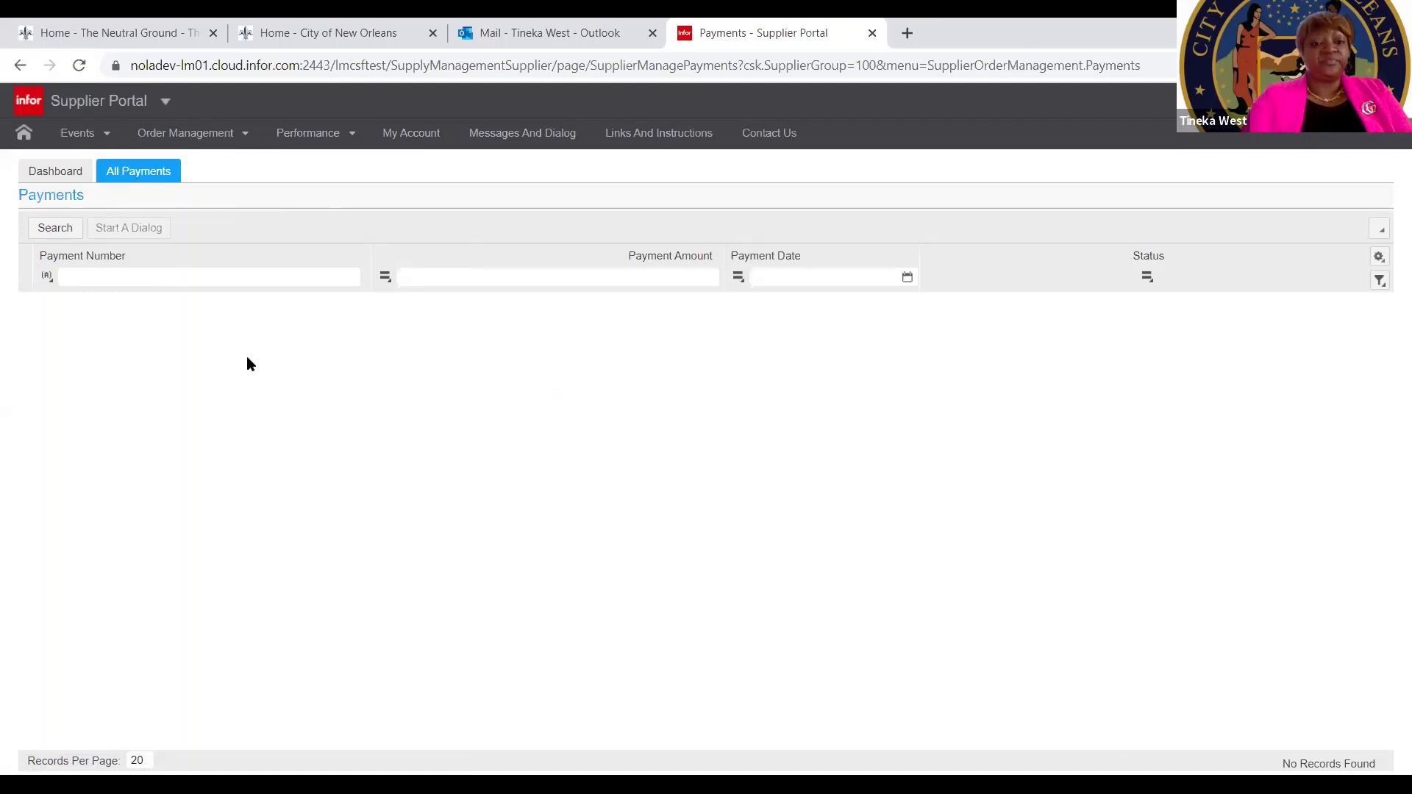
{"action": "left_click", "coordinate": [216, 140]}
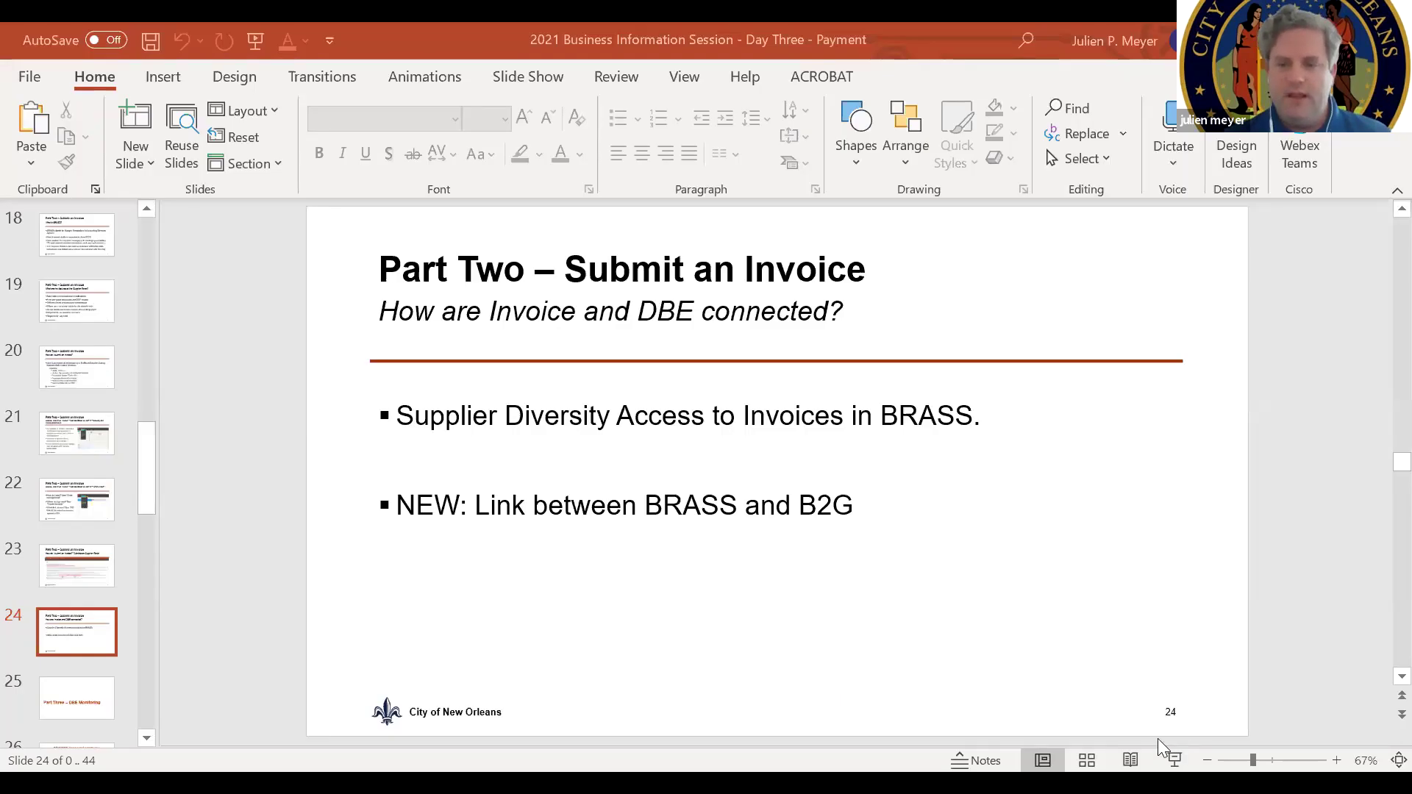
Switch to PowerPoint and start the slide show from slide 24, "How are Invoice and DBE connected?".
{"action": "key", "text": "shift+F5"}
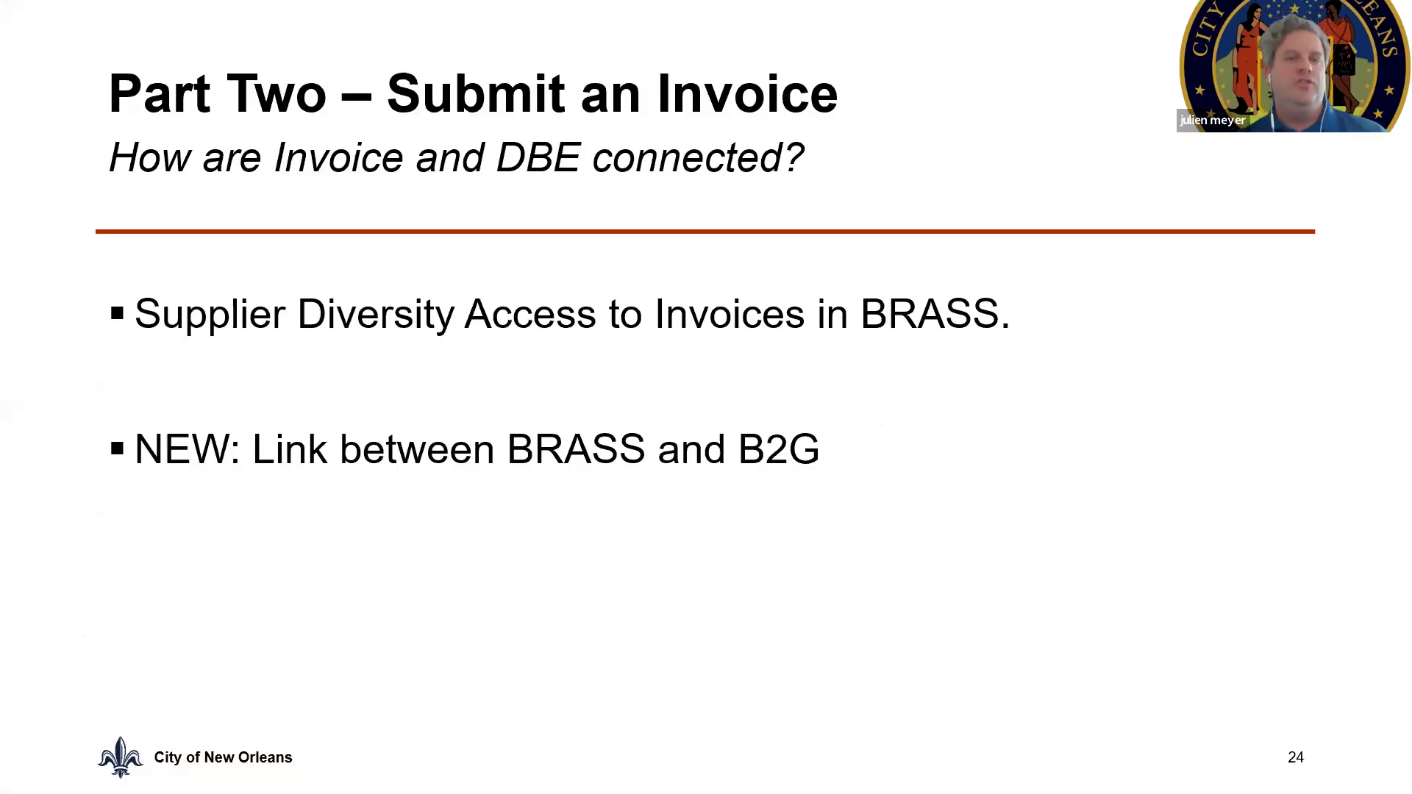